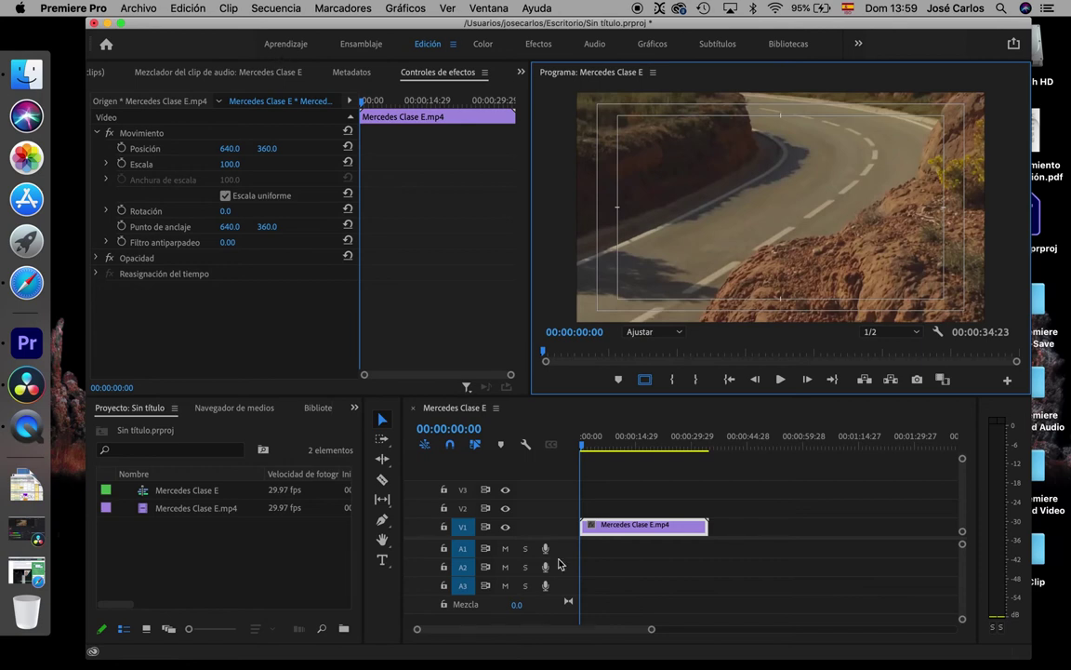
Switch from the editing workspace to one showing the Lumetri scopes together with the expanded Lumetri Color controls.
{"action": "left_click", "coordinate": [482, 44]}
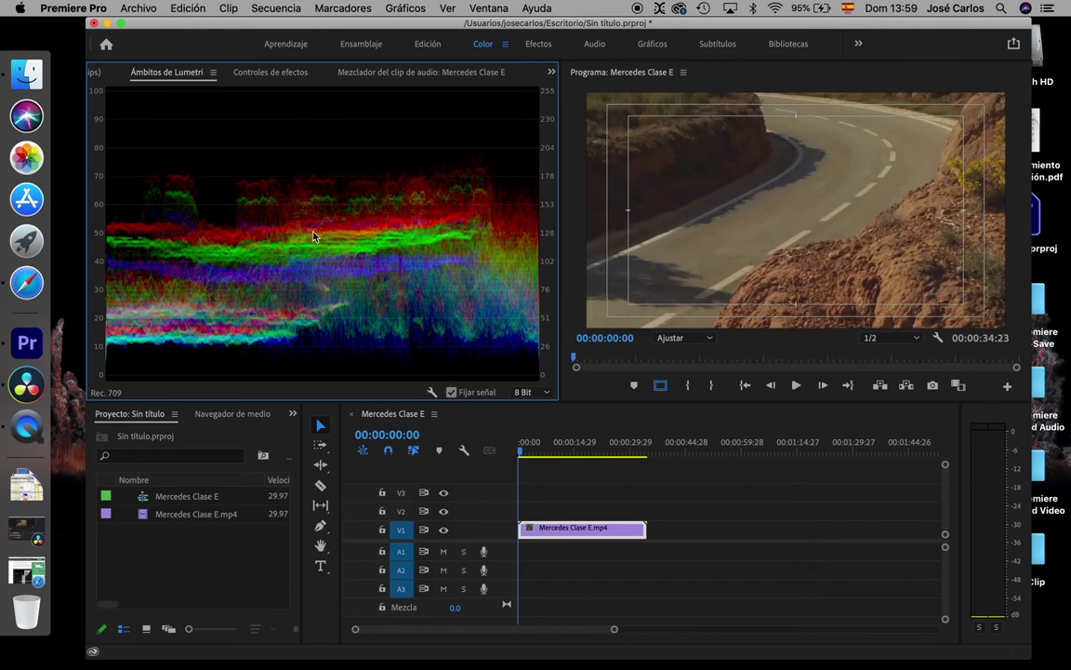
{"action": "left_click", "coordinate": [858, 45]}
{"action": "left_click", "coordinate": [872, 65]}
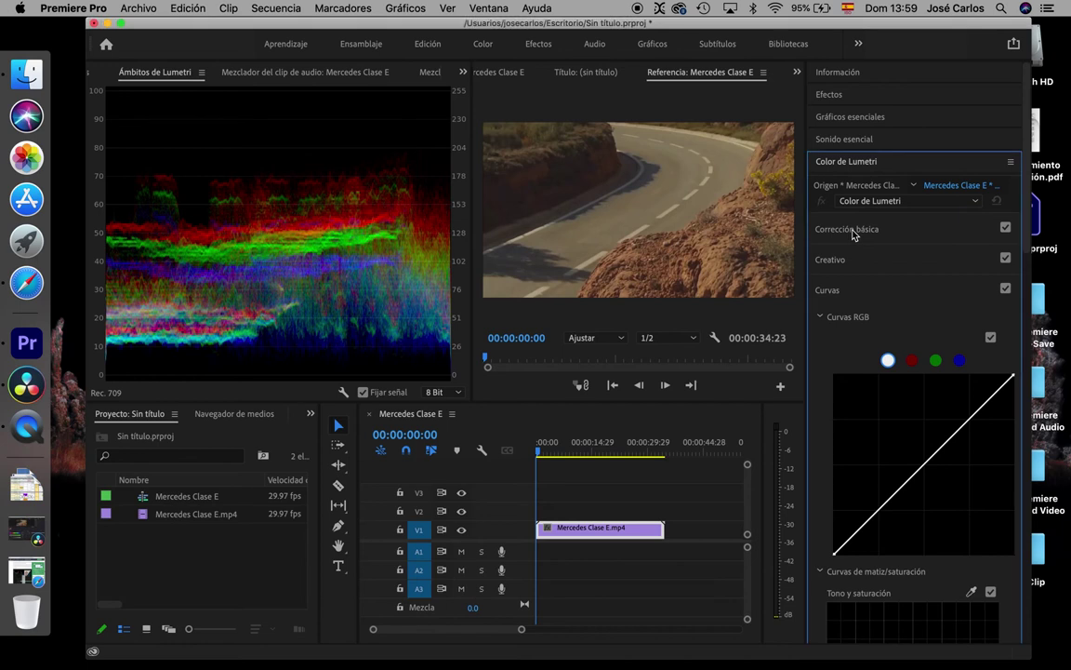
{"action": "left_click", "coordinate": [847, 163]}
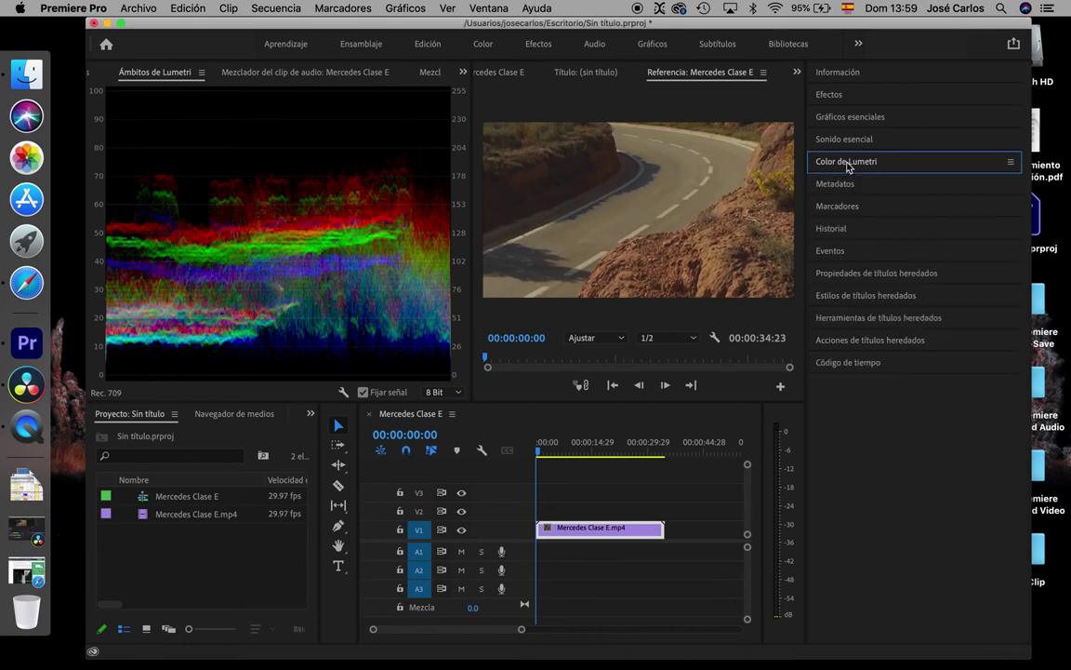
{"action": "left_click", "coordinate": [847, 165]}
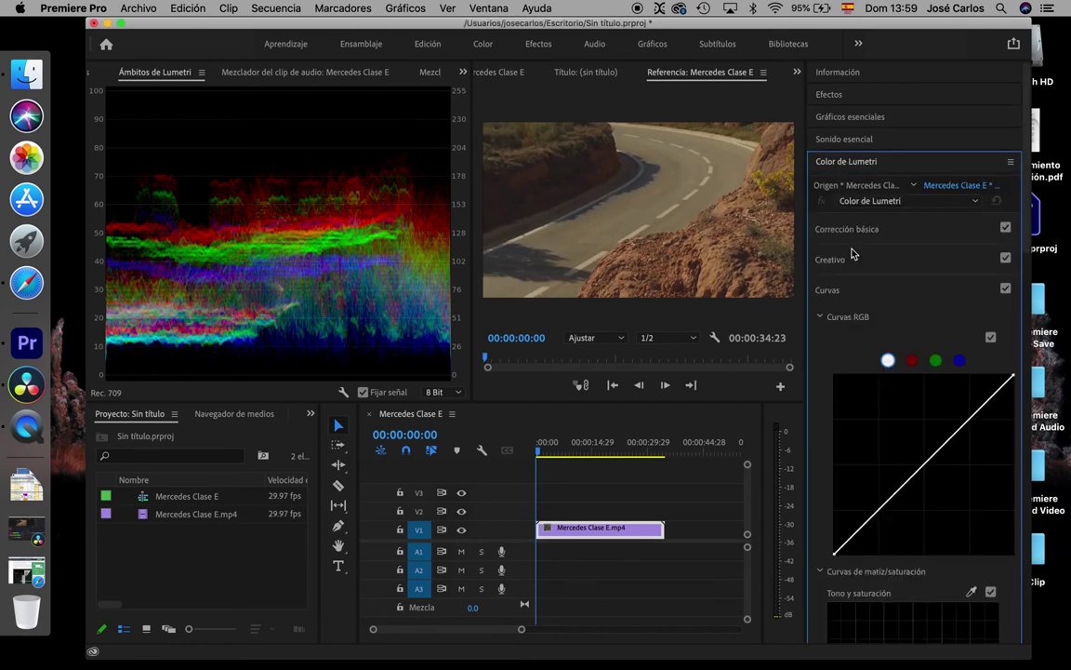
Examine the Lumetri Color sections one by one: basic correction, creative, curves, color wheels, HSL secondary and vignette.
{"action": "left_click", "coordinate": [854, 231]}
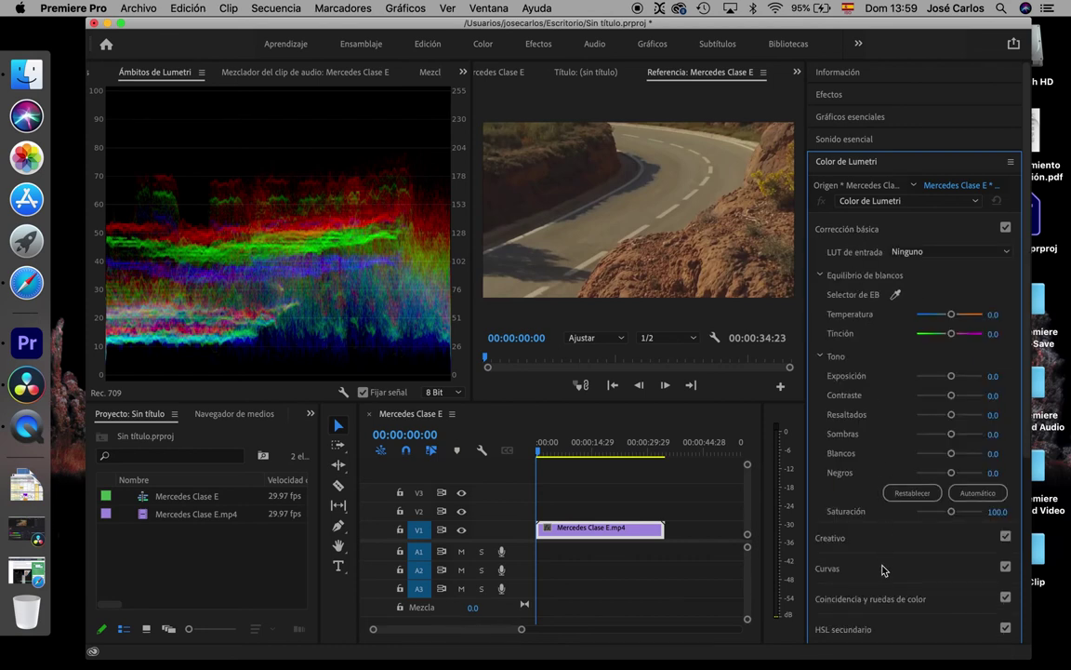
{"action": "left_click", "coordinate": [836, 229]}
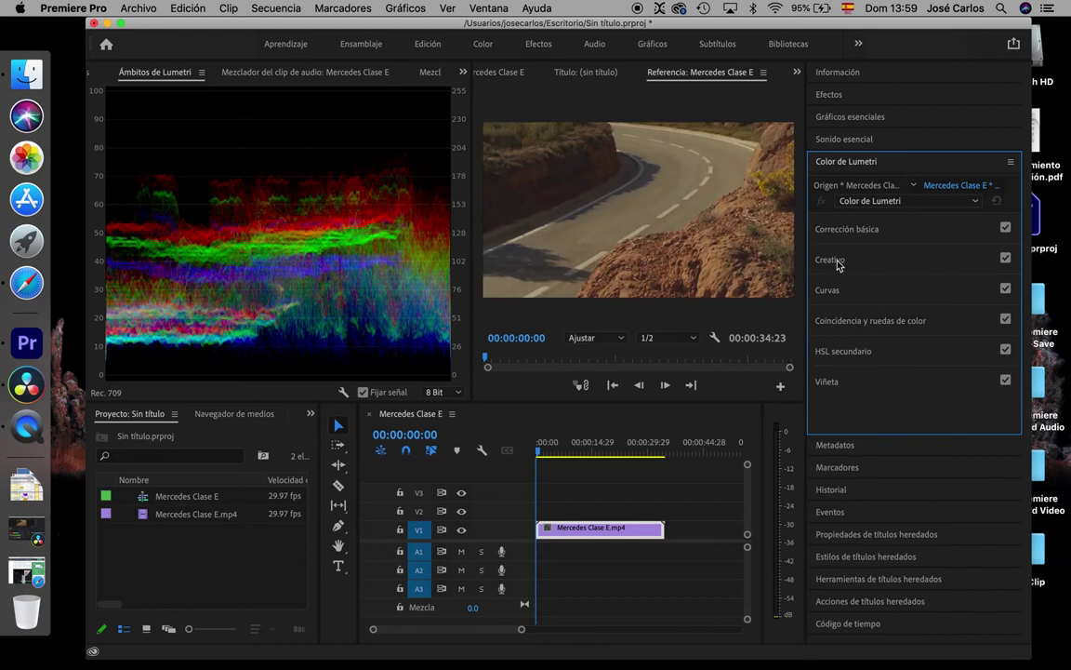
{"action": "left_click", "coordinate": [837, 263]}
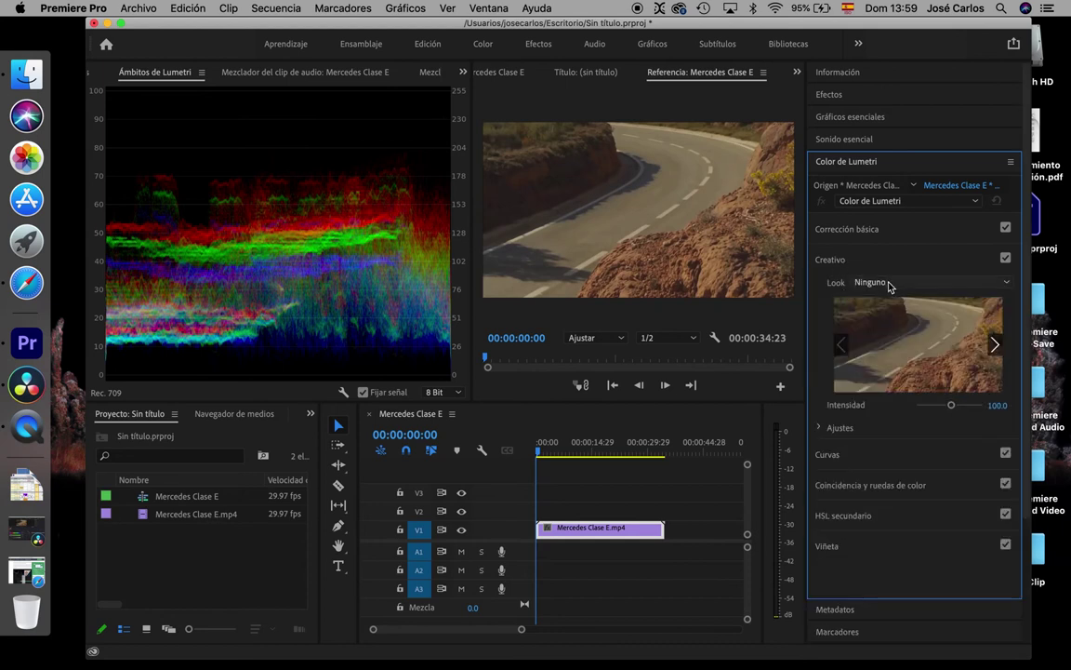
{"action": "left_click", "coordinate": [836, 262]}
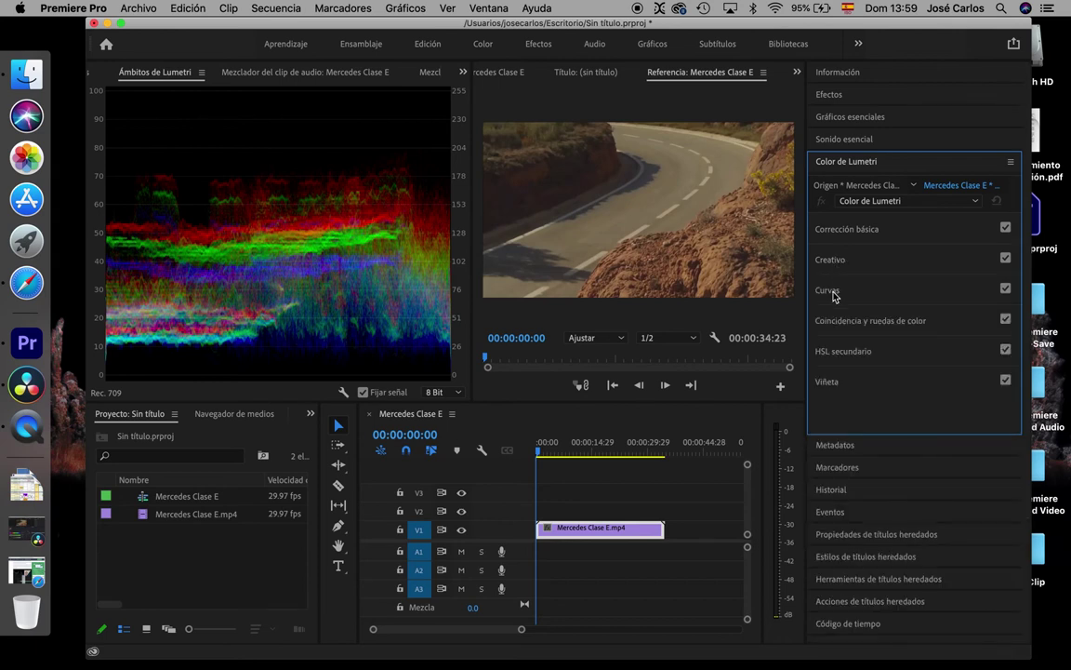
{"action": "left_click", "coordinate": [830, 291]}
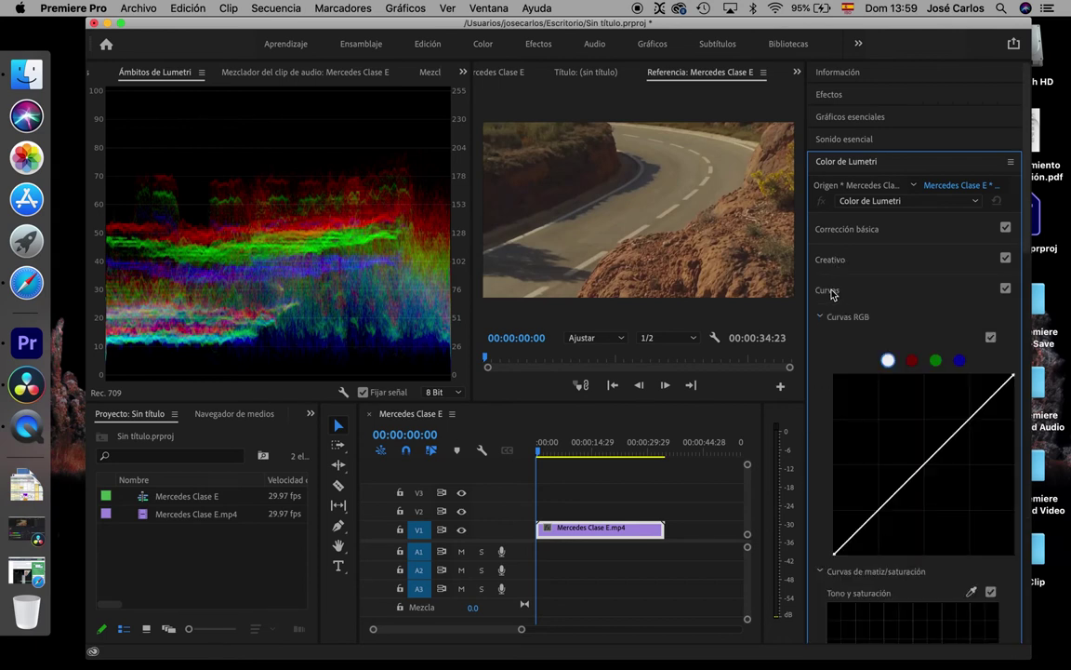
{"action": "left_click", "coordinate": [830, 292]}
{"action": "left_click", "coordinate": [853, 322]}
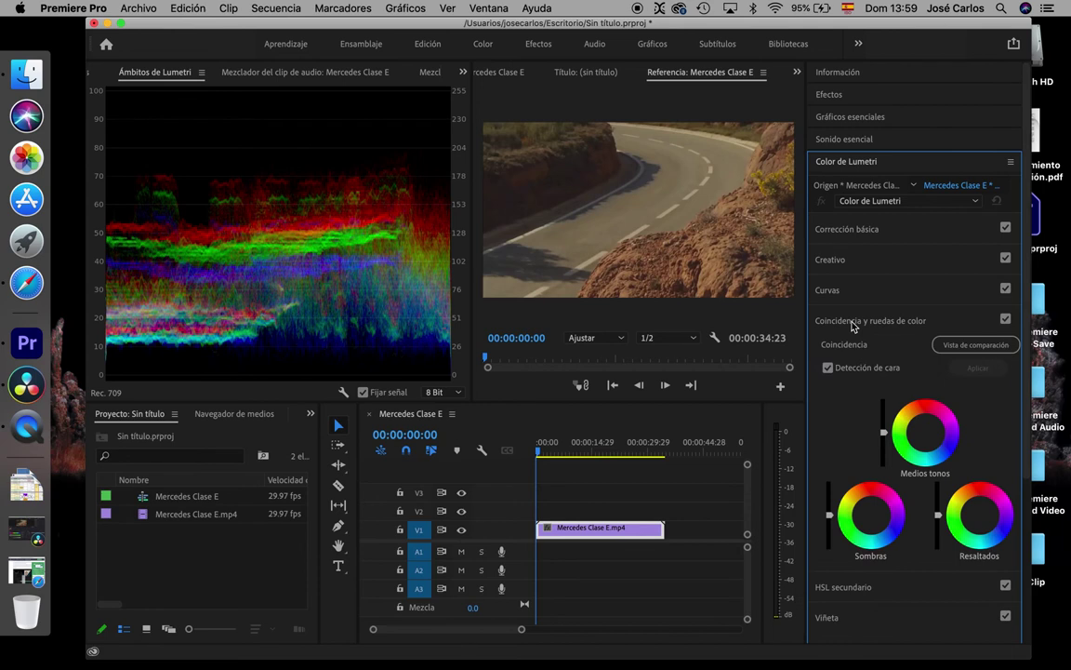
{"action": "left_click", "coordinate": [853, 322]}
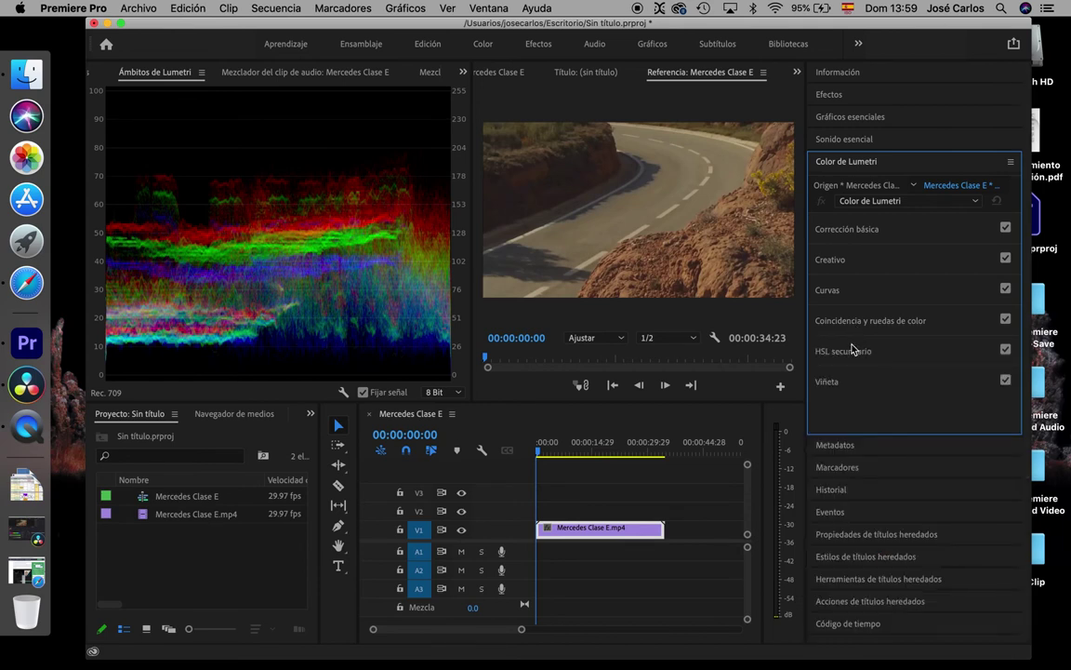
{"action": "left_click", "coordinate": [854, 350]}
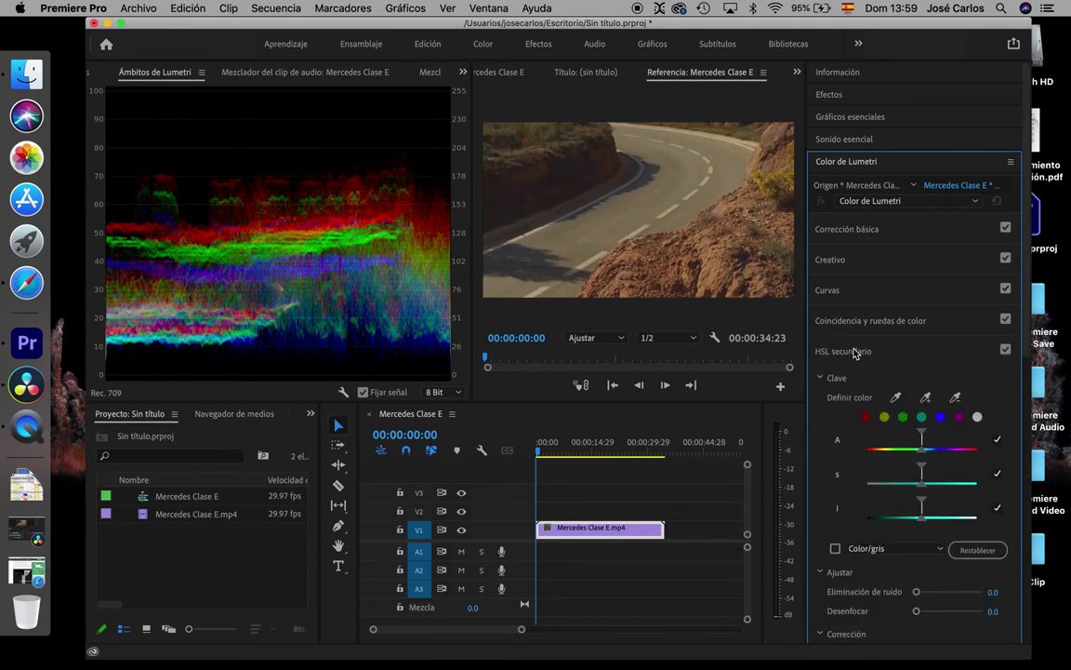
{"action": "left_click", "coordinate": [853, 351]}
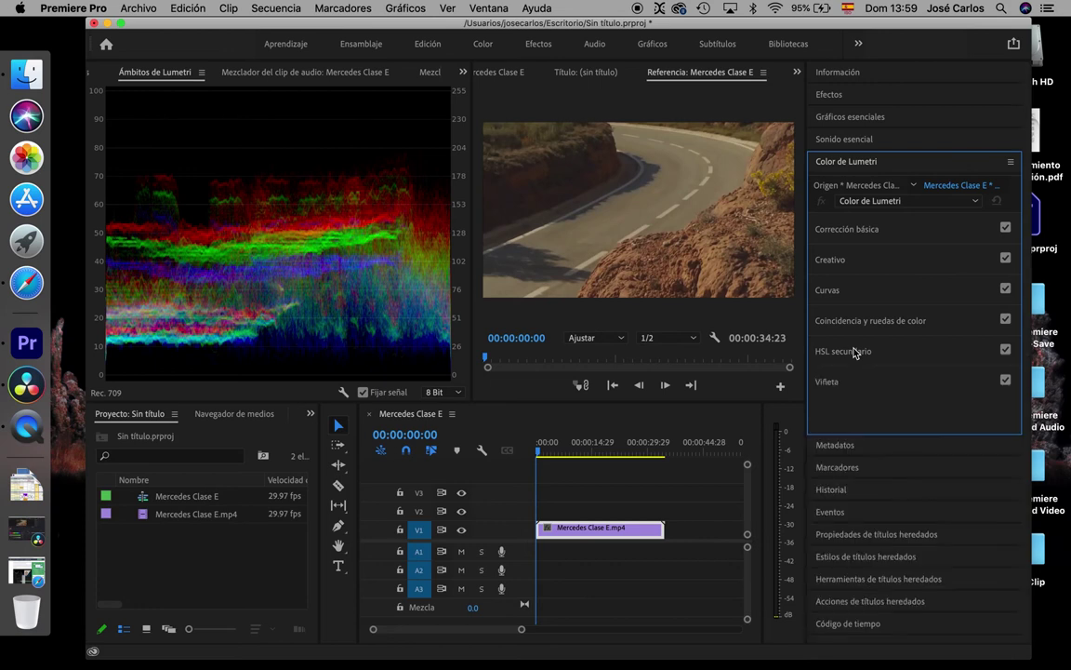
{"action": "left_click", "coordinate": [831, 385]}
{"action": "left_click", "coordinate": [831, 385]}
Add the HLS vectorscope, histogram and RGB parade to the Lumetri scopes alongside the RGB waveform.
{"action": "right_click", "coordinate": [302, 165]}
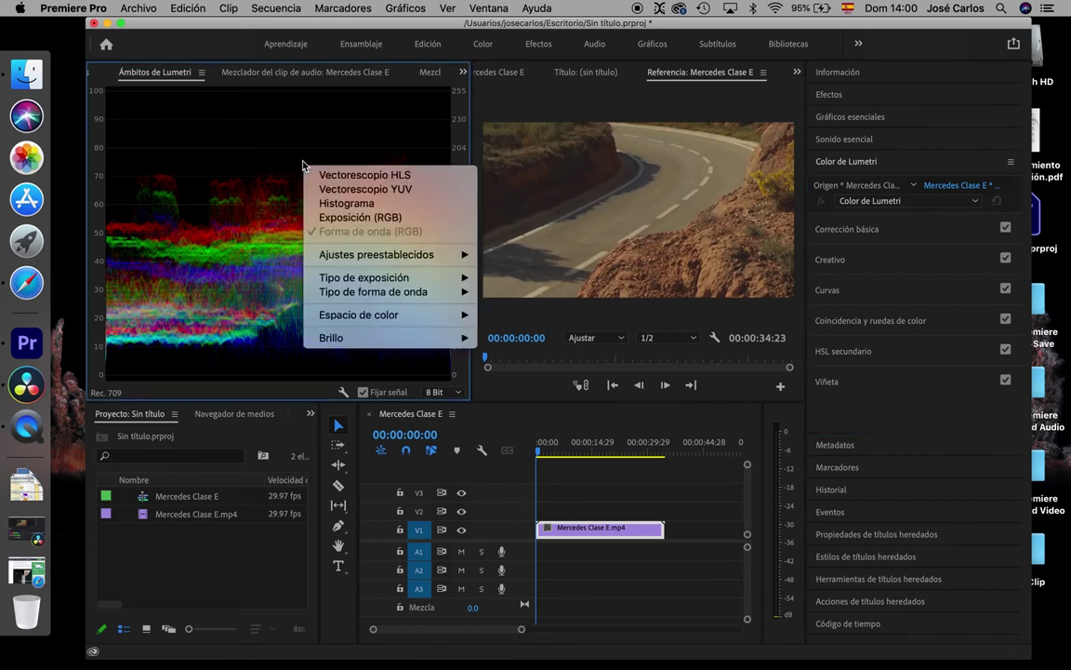
{"action": "left_click", "coordinate": [333, 177]}
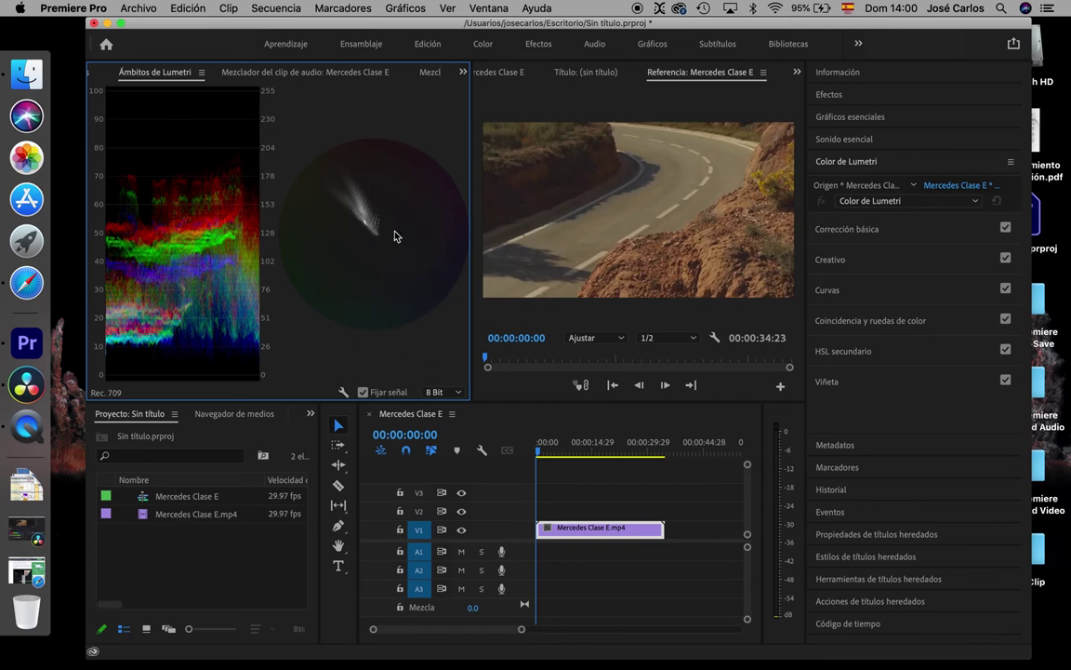
{"action": "right_click", "coordinate": [352, 275]}
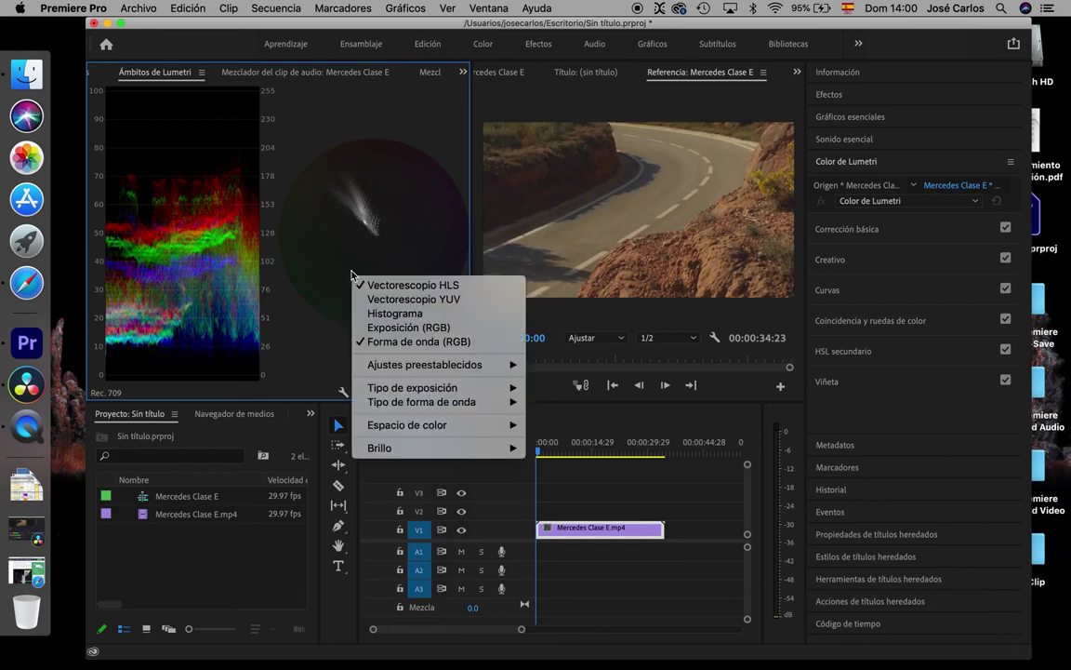
{"action": "left_click", "coordinate": [386, 315]}
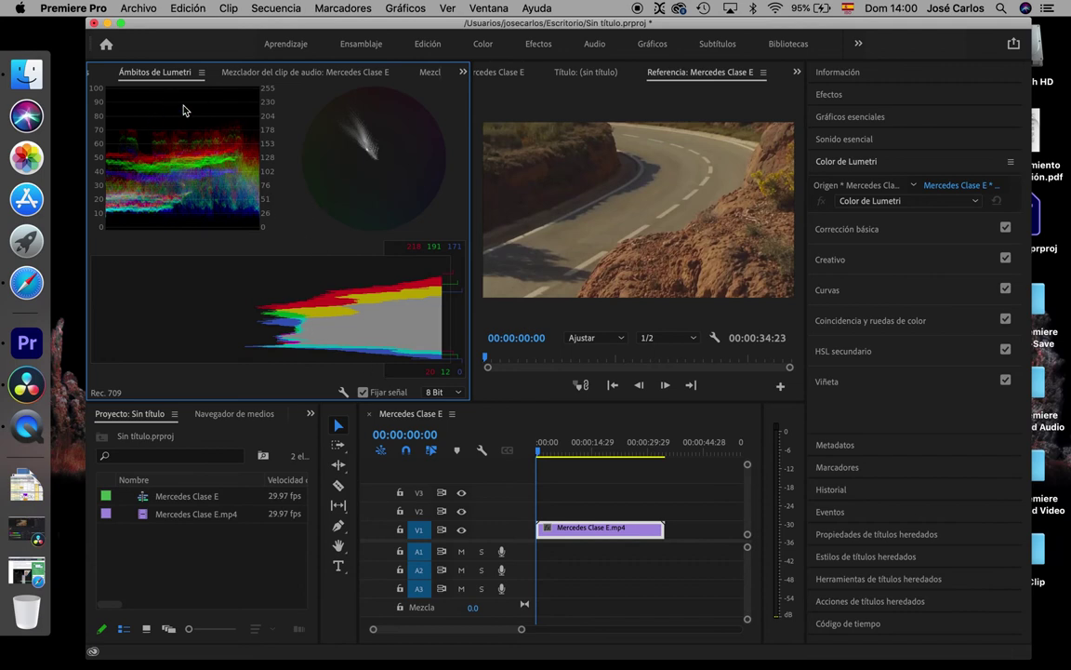
{"action": "right_click", "coordinate": [189, 144]}
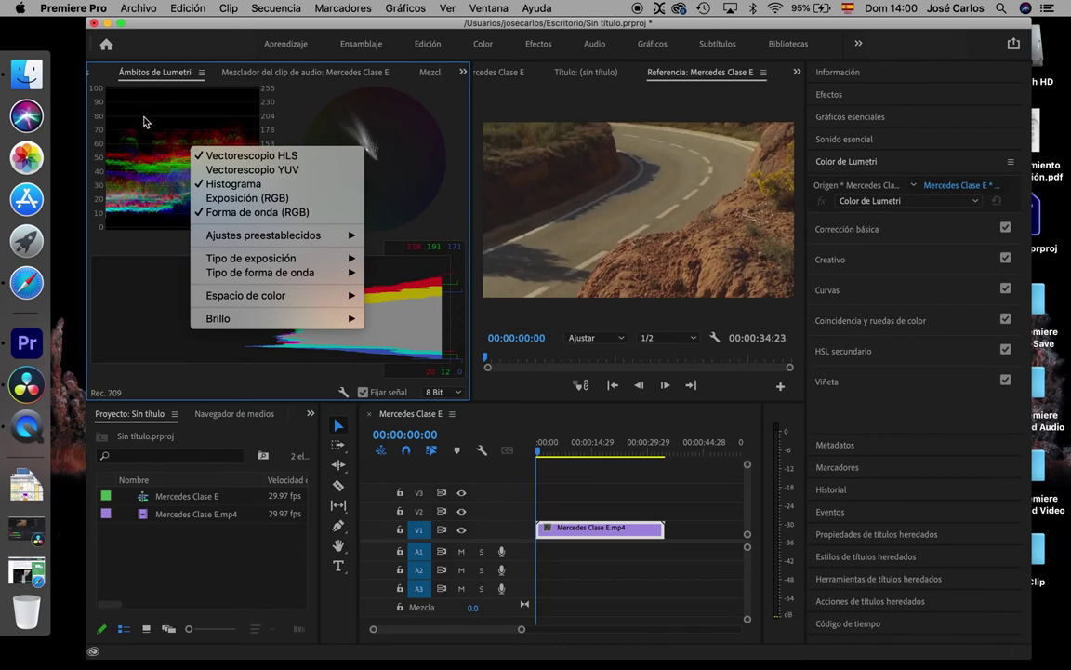
{"action": "left_click", "coordinate": [194, 116]}
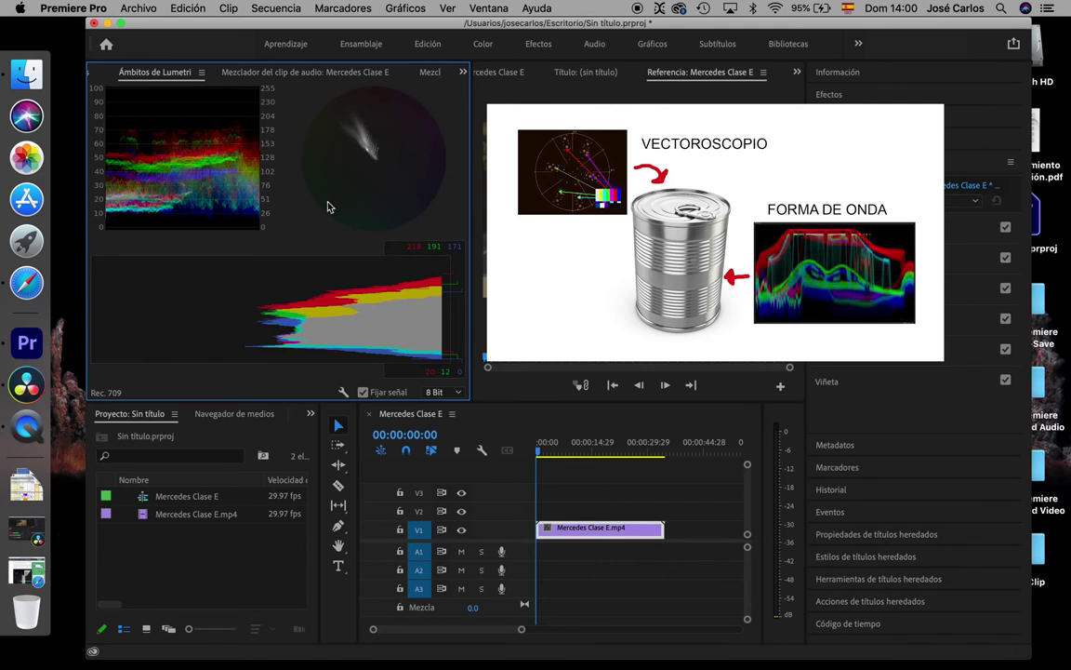
{"action": "right_click", "coordinate": [185, 170]}
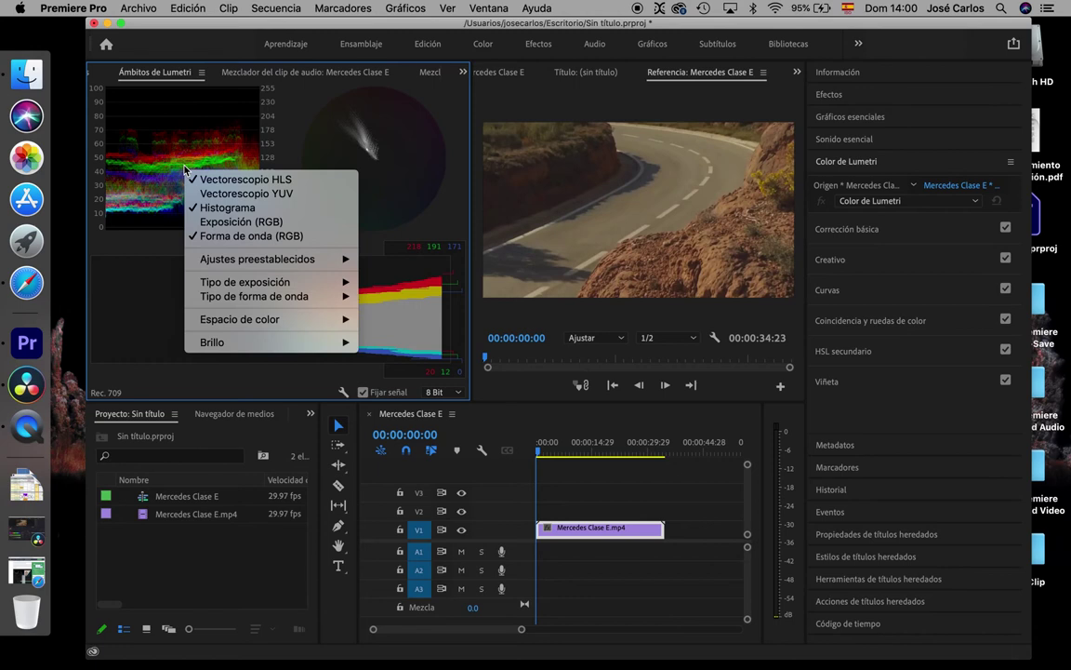
{"action": "left_click", "coordinate": [208, 223]}
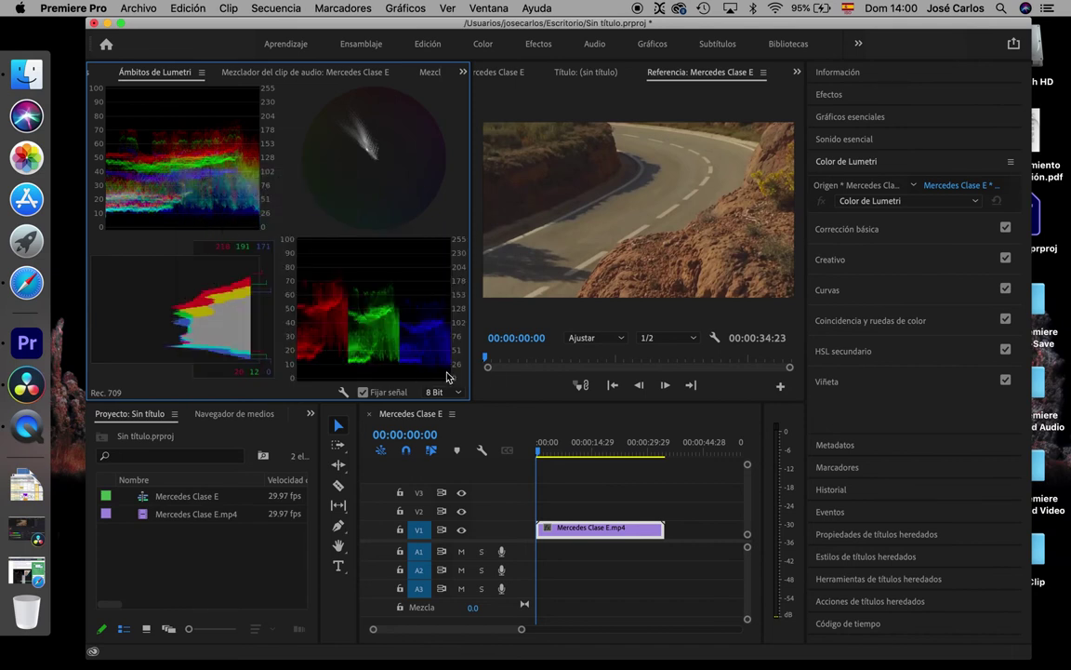
Widen the Lumetri scopes area and open the display options for the RGB parade.
{"action": "left_click_drag", "start_coordinate": [473, 391], "coordinate": [547, 391]}
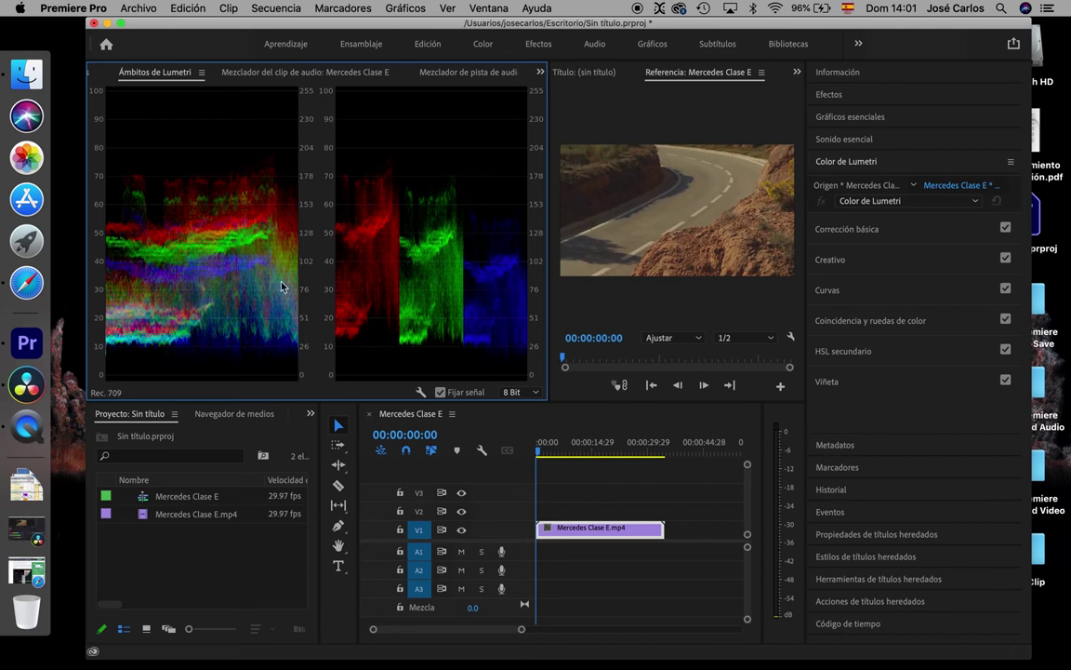
{"action": "right_click", "coordinate": [475, 299]}
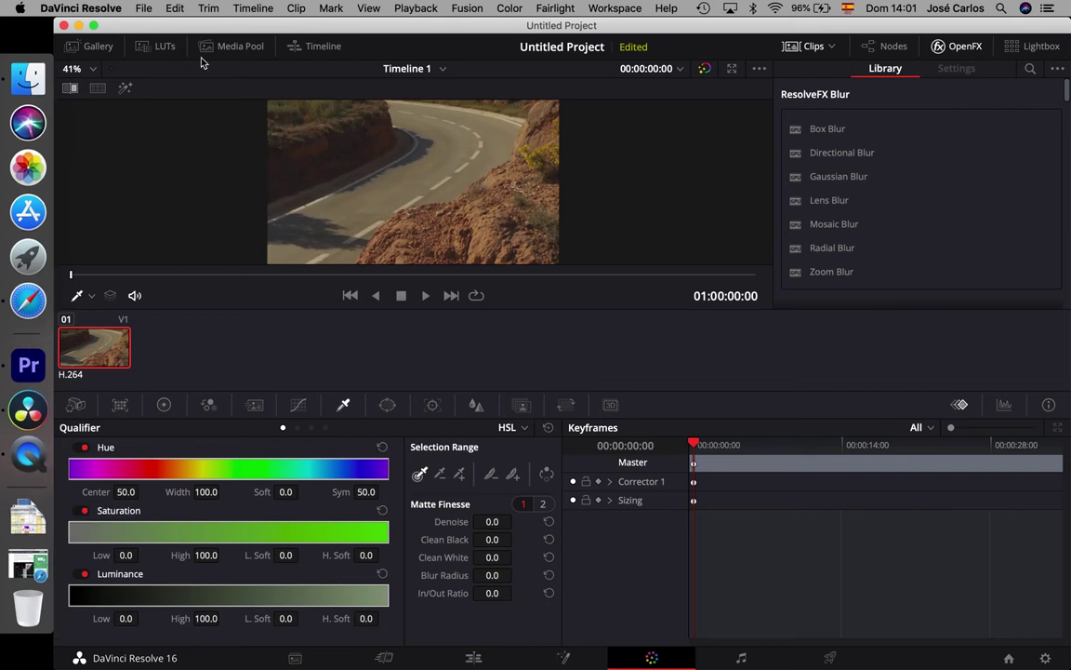
In DaVinci Resolve, turn on the video scopes on the Color page and open the parade's scope type choices.
{"action": "left_click", "coordinate": [473, 658]}
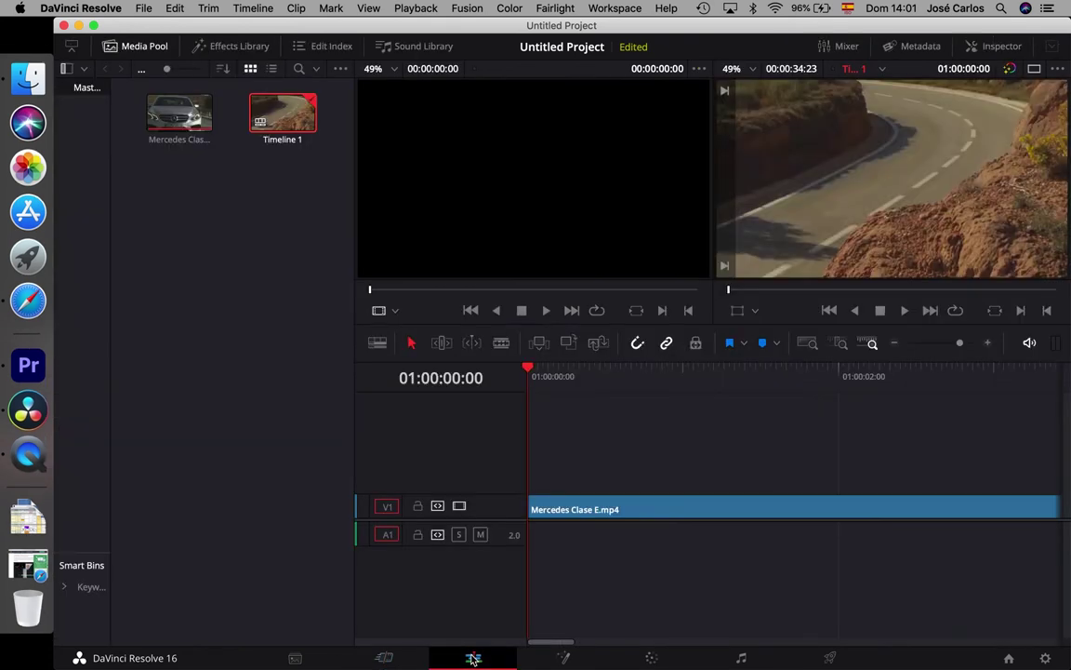
{"action": "left_click", "coordinate": [654, 657]}
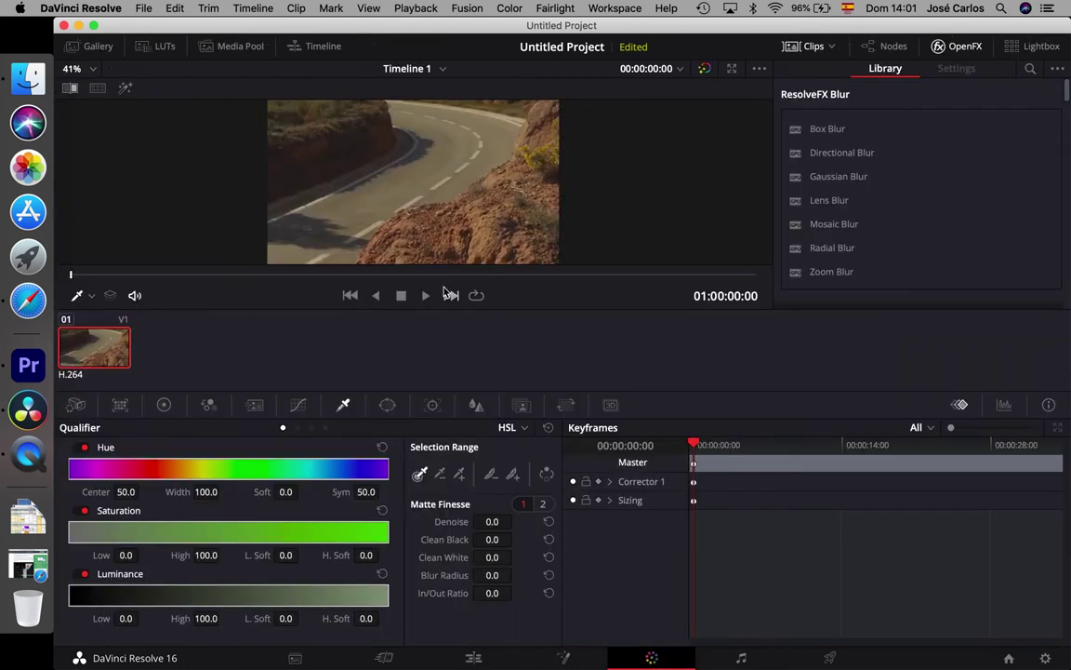
{"action": "left_click", "coordinate": [628, 12]}
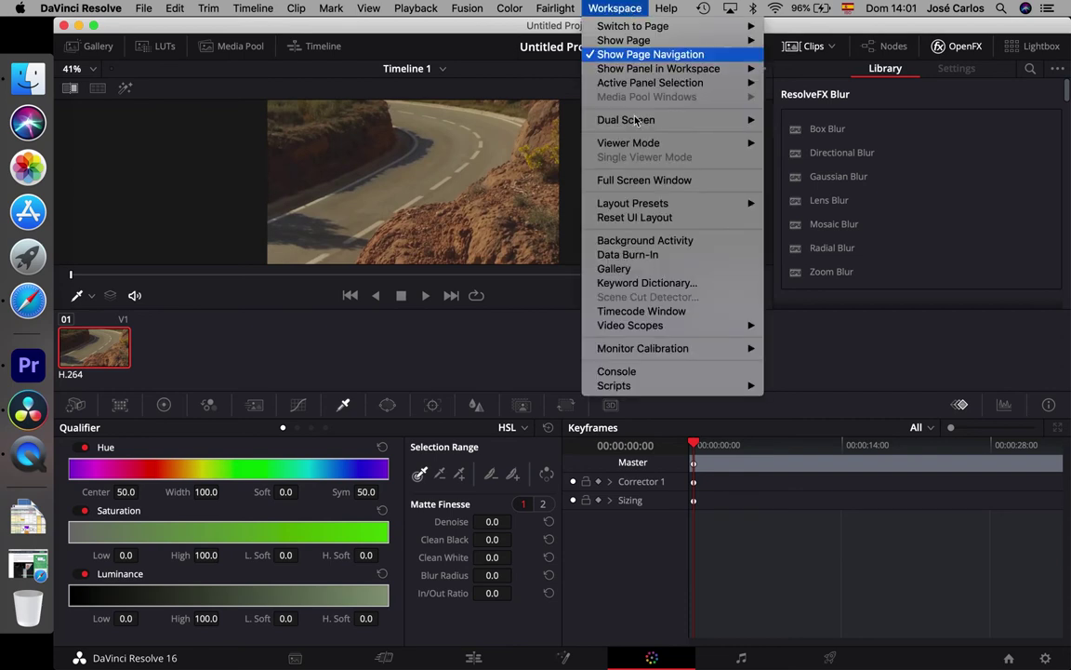
{"action": "mouse_move", "coordinate": [676, 333]}
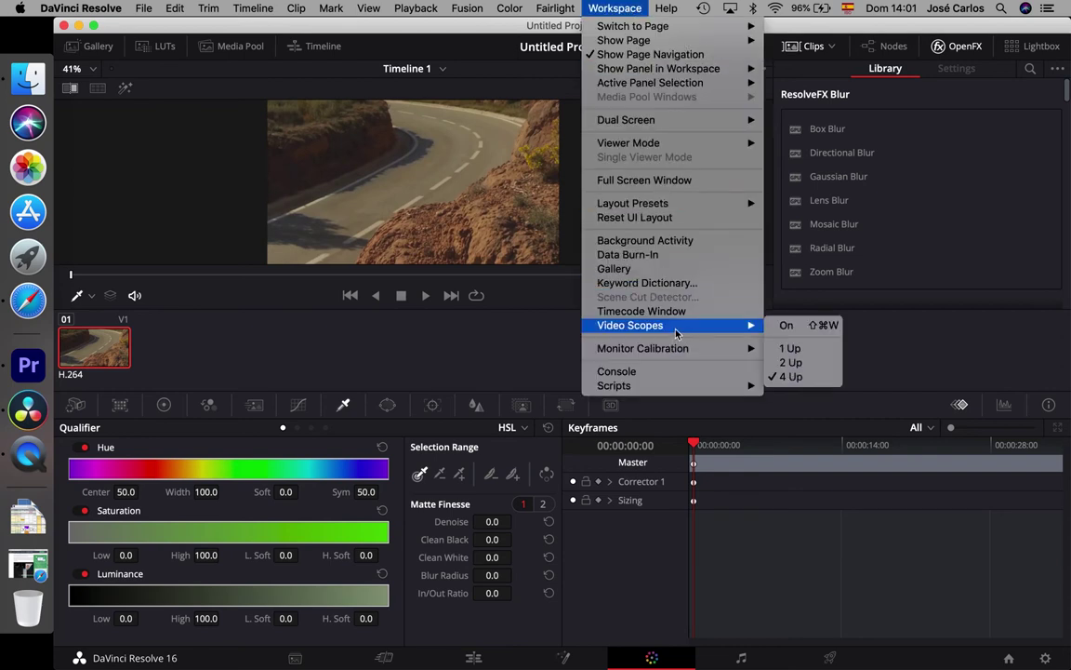
{"action": "left_click", "coordinate": [786, 325]}
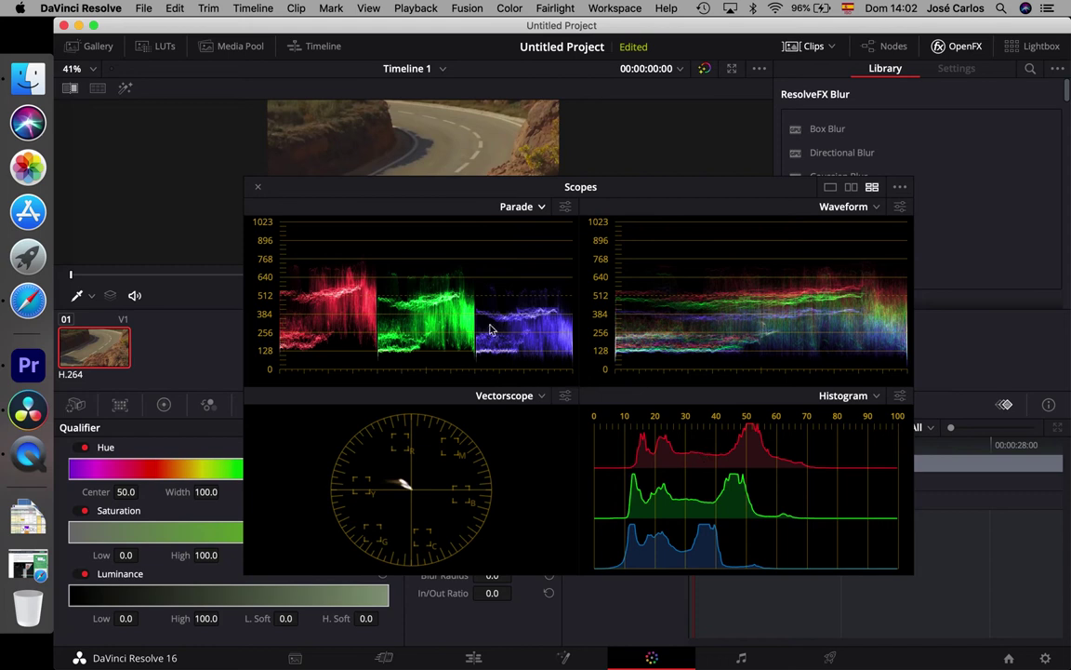
{"action": "left_click", "coordinate": [543, 207]}
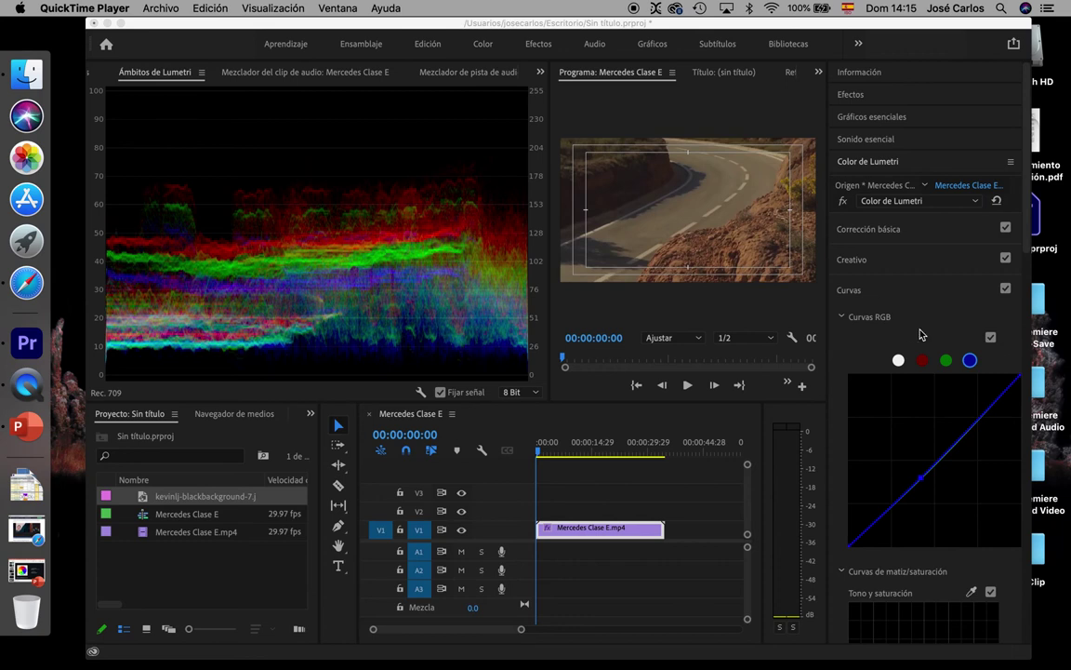
Back in Premiere Pro, enlarge the program monitor and waveform by narrowing the Lumetri Color area and shortening the timeline area.
{"action": "left_click", "coordinate": [826, 352]}
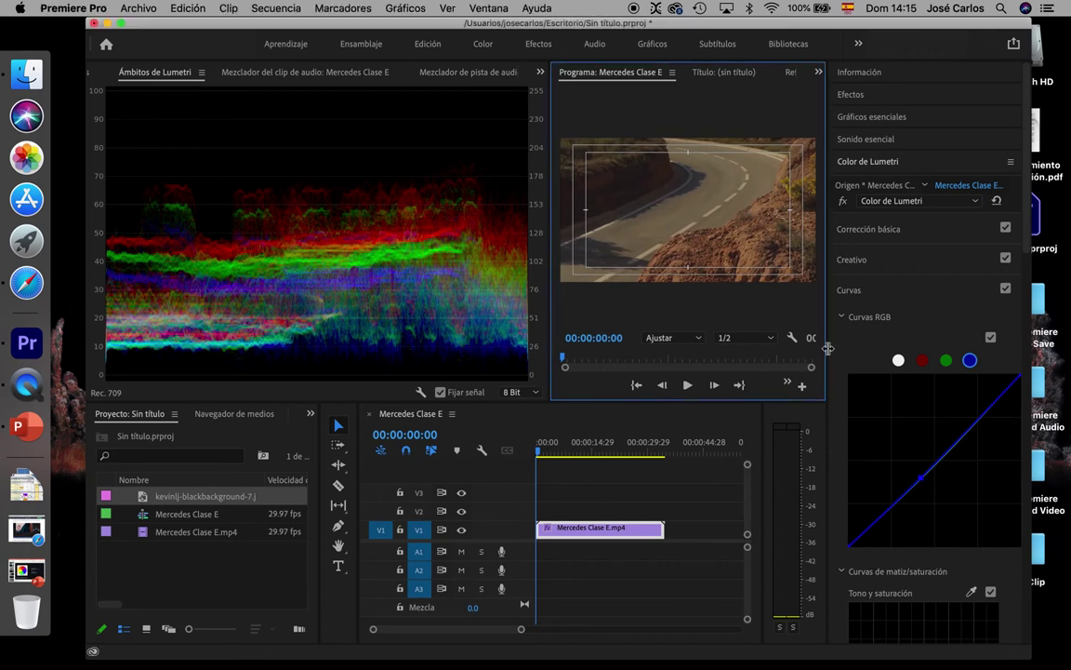
{"action": "left_click_drag", "start_coordinate": [826, 352], "coordinate": [956, 350]}
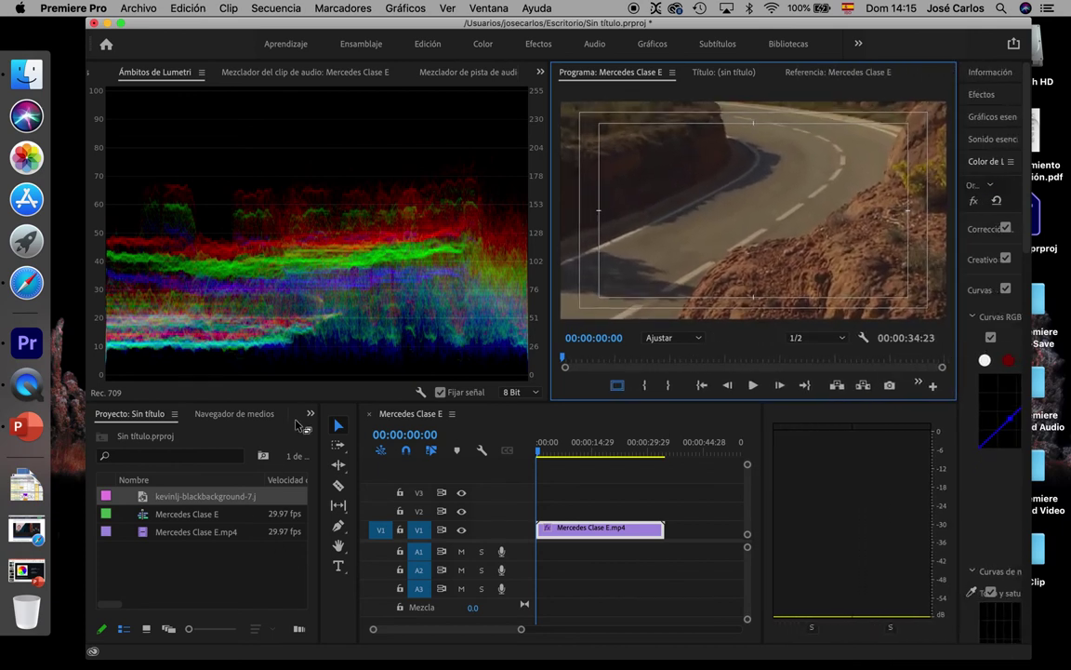
{"action": "left_click_drag", "start_coordinate": [302, 402], "coordinate": [309, 473]}
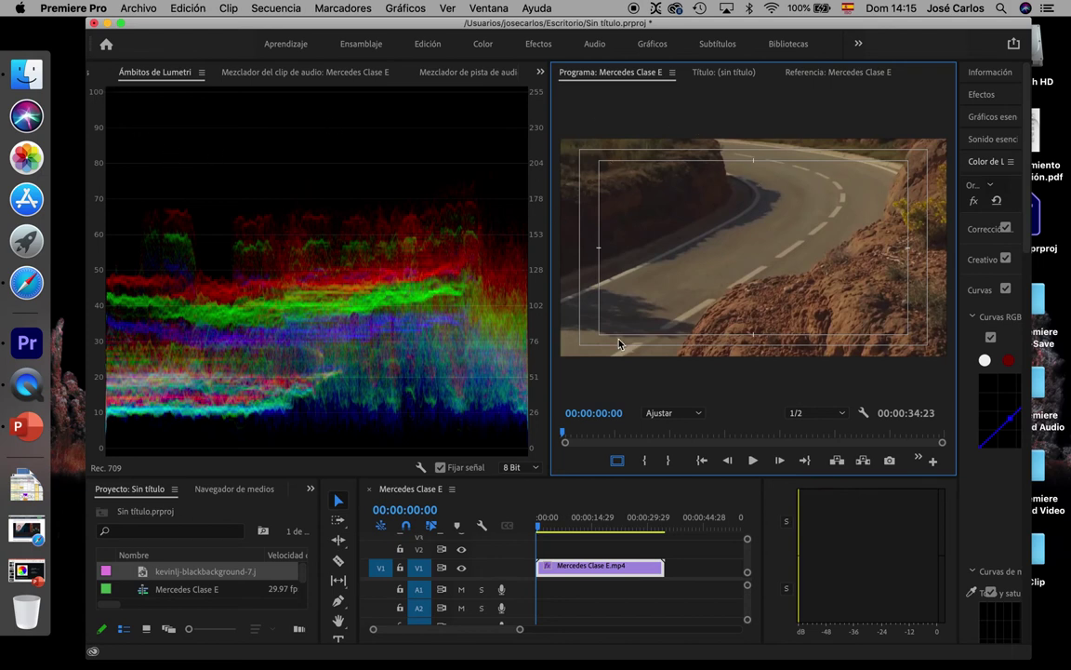
Examine the waveform of different shots by moving the playhead to 00:00:03:18, 00:00:13:12 and 00:00:26:11.
{"action": "left_click_drag", "start_coordinate": [540, 528], "coordinate": [550, 528]}
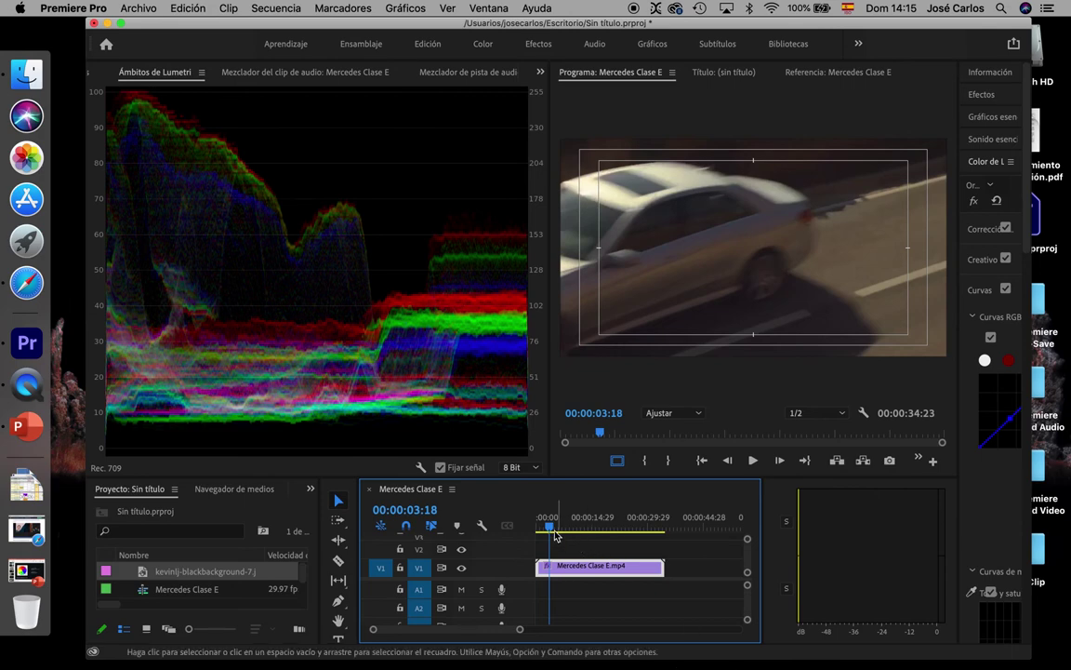
{"action": "left_click_drag", "start_coordinate": [549, 528], "coordinate": [586, 535]}
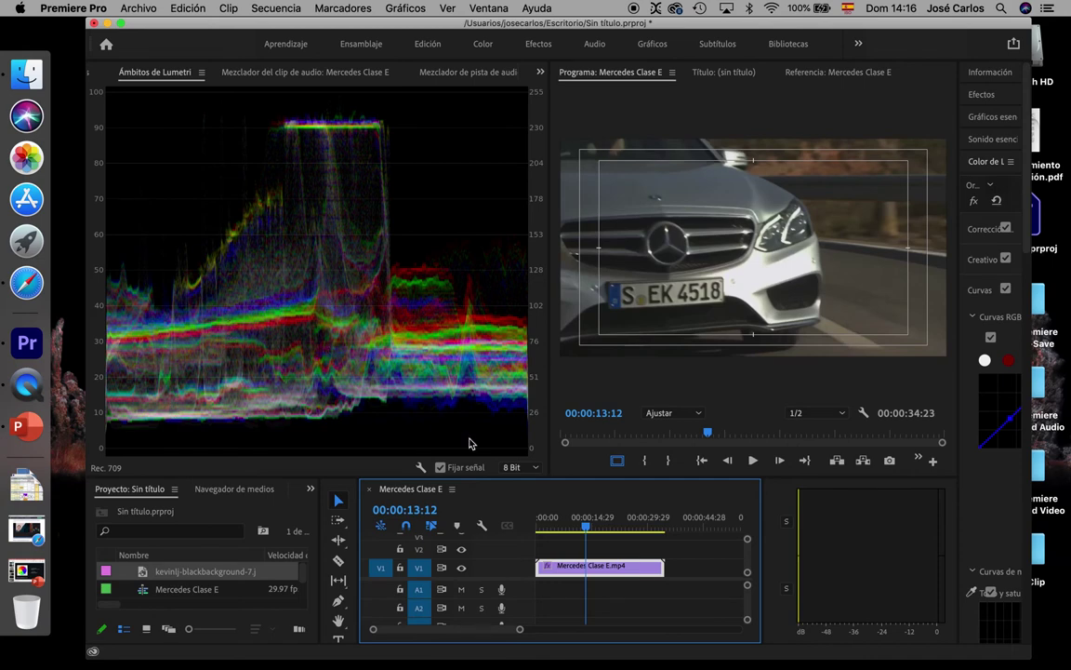
{"action": "left_click_drag", "start_coordinate": [587, 529], "coordinate": [637, 541]}
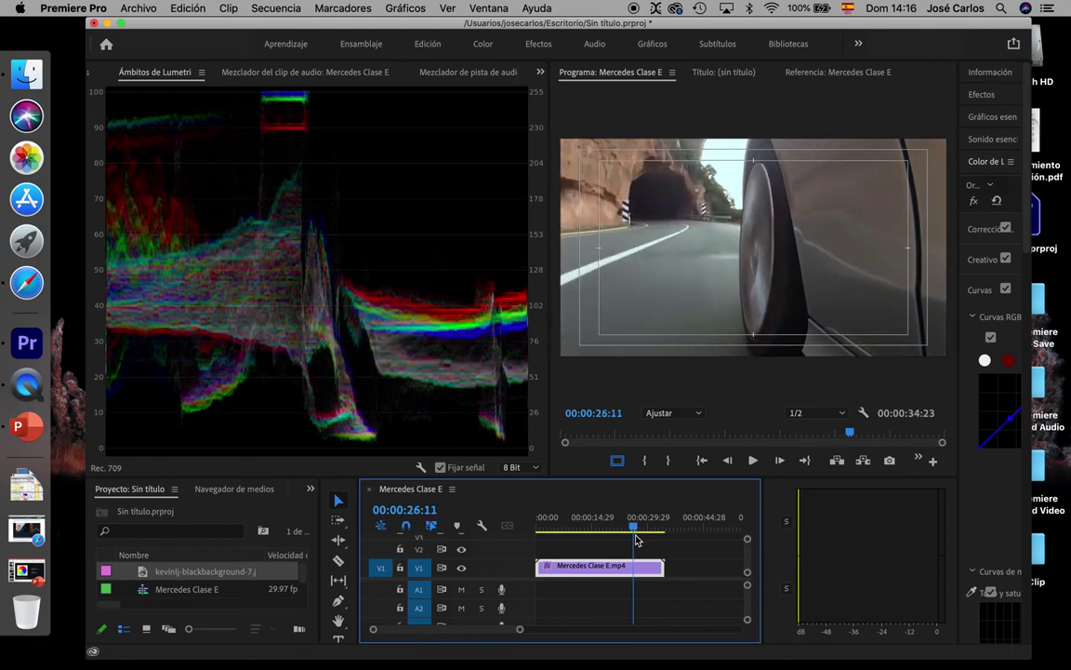
Examine the waveform through the tunnel shots at 00:00:27:17, 00:00:29:17 and 00:00:30:11, and return the playhead to 00:00:12:18.
{"action": "left_click_drag", "start_coordinate": [637, 542], "coordinate": [638, 541]}
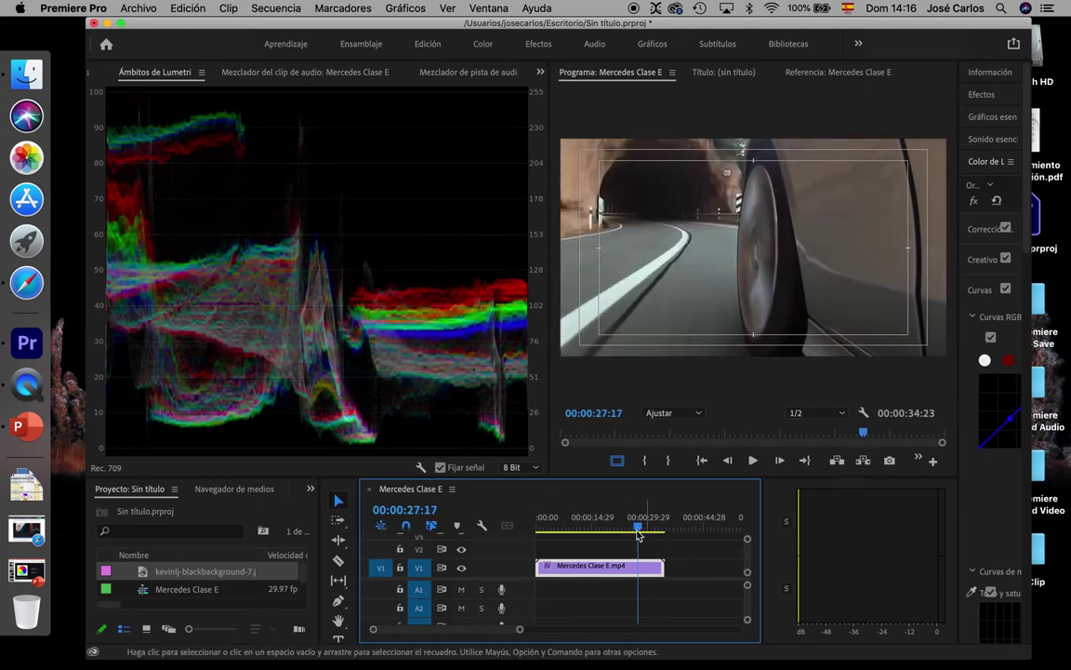
{"action": "left_click_drag", "start_coordinate": [636, 529], "coordinate": [649, 528]}
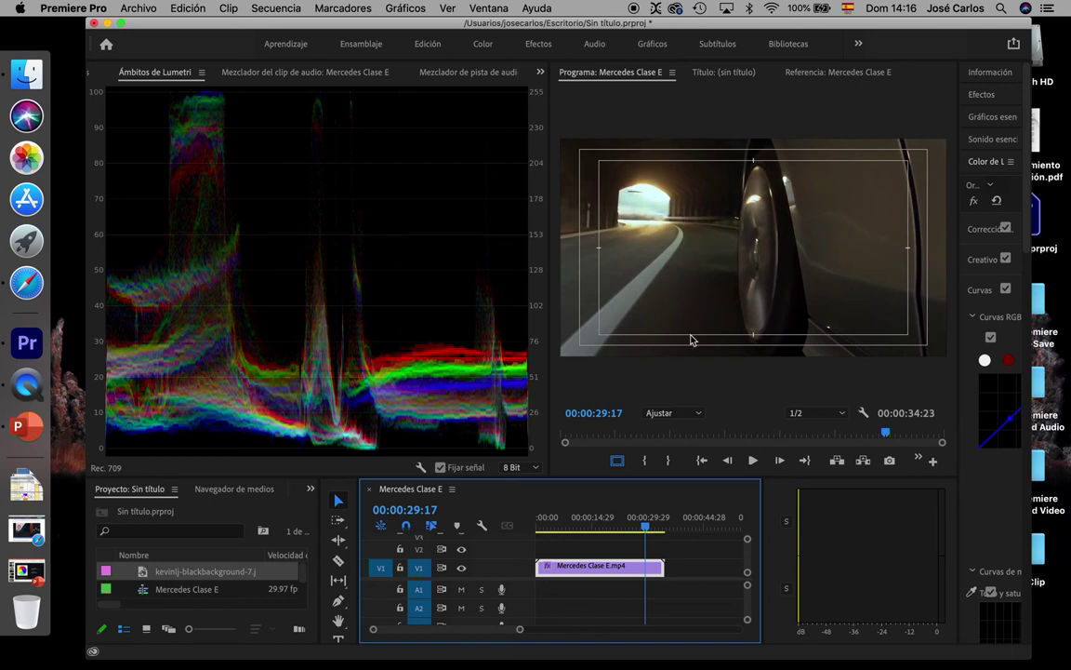
{"action": "left_click_drag", "start_coordinate": [647, 529], "coordinate": [652, 530]}
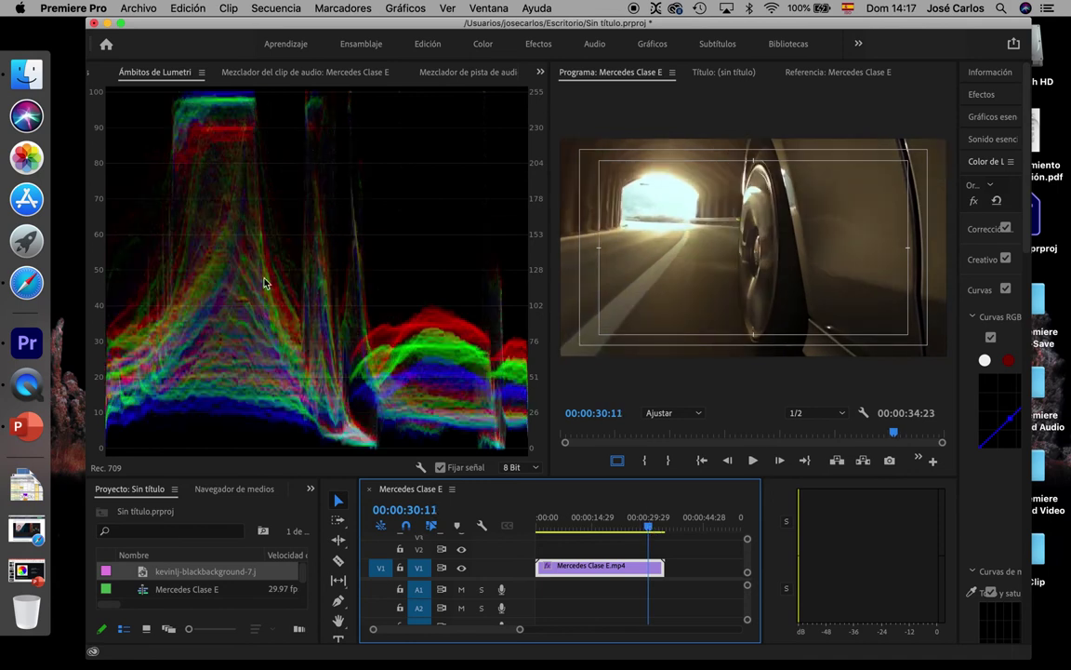
{"action": "left_click_drag", "start_coordinate": [648, 530], "coordinate": [652, 529]}
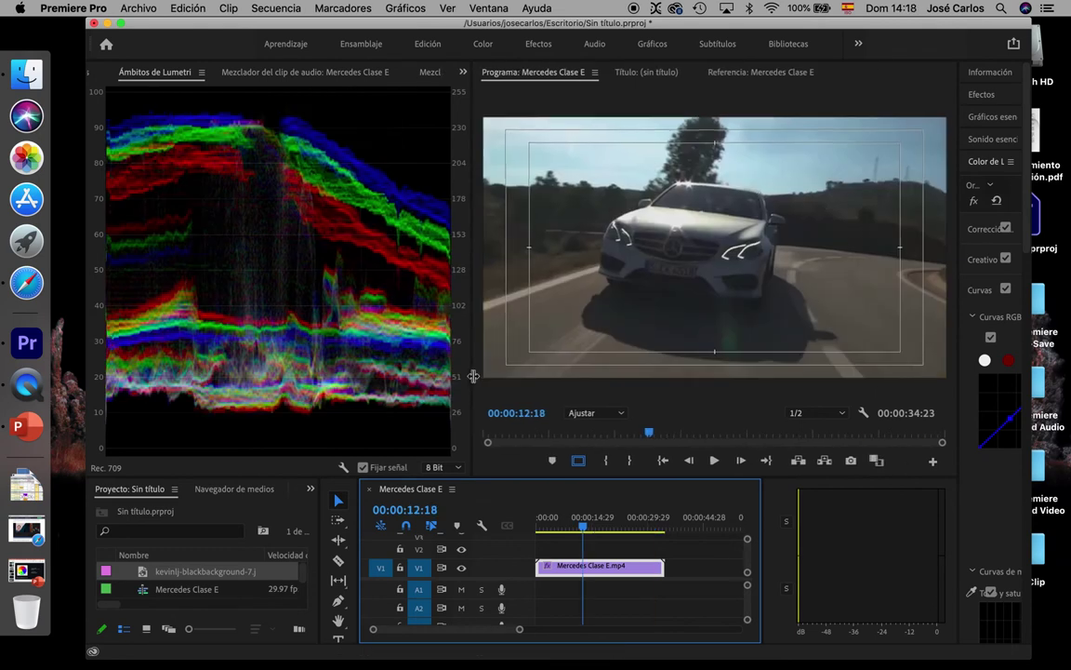
Widen the Lumetri Color area to show the full RGB curves and select the white luma curve.
{"action": "left_click_drag", "start_coordinate": [473, 376], "coordinate": [477, 375]}
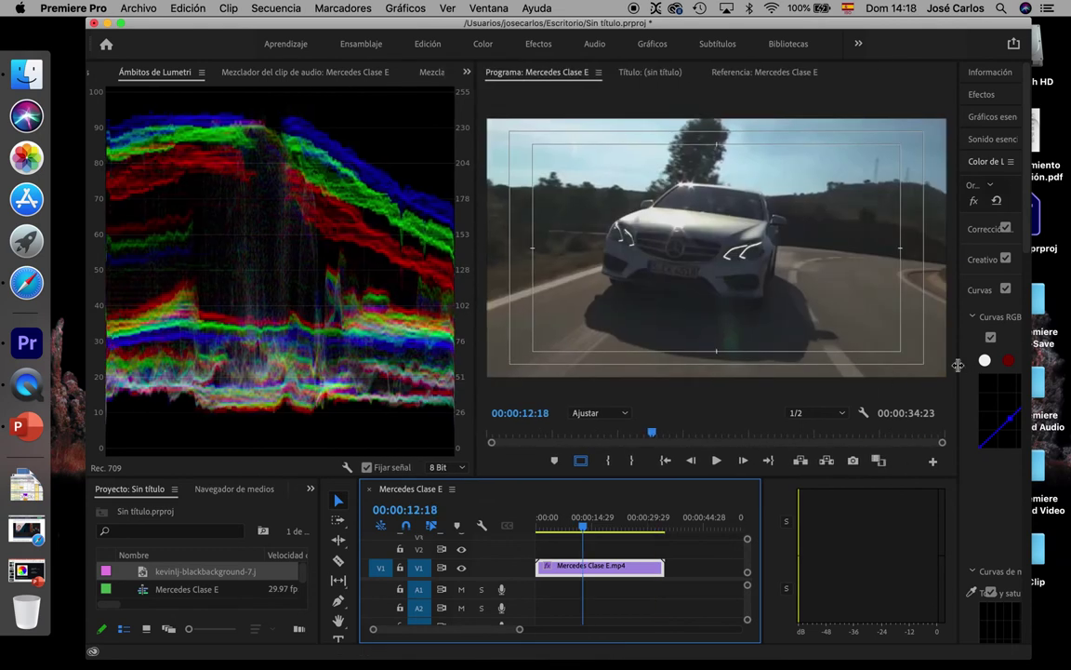
{"action": "left_click_drag", "start_coordinate": [957, 365], "coordinate": [805, 412]}
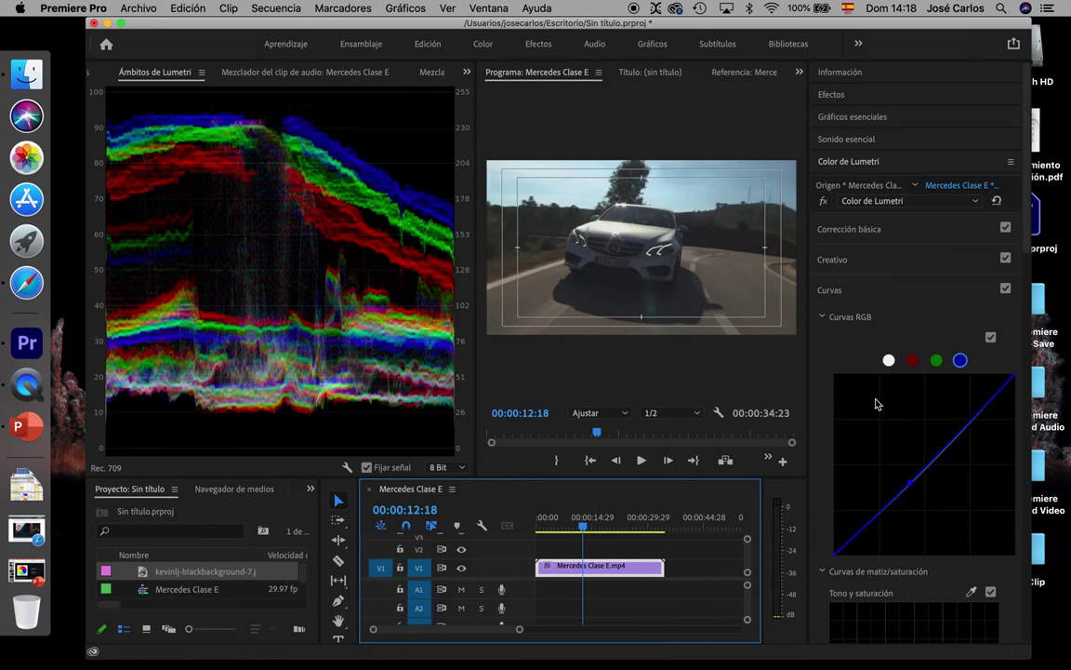
{"action": "left_click", "coordinate": [889, 361]}
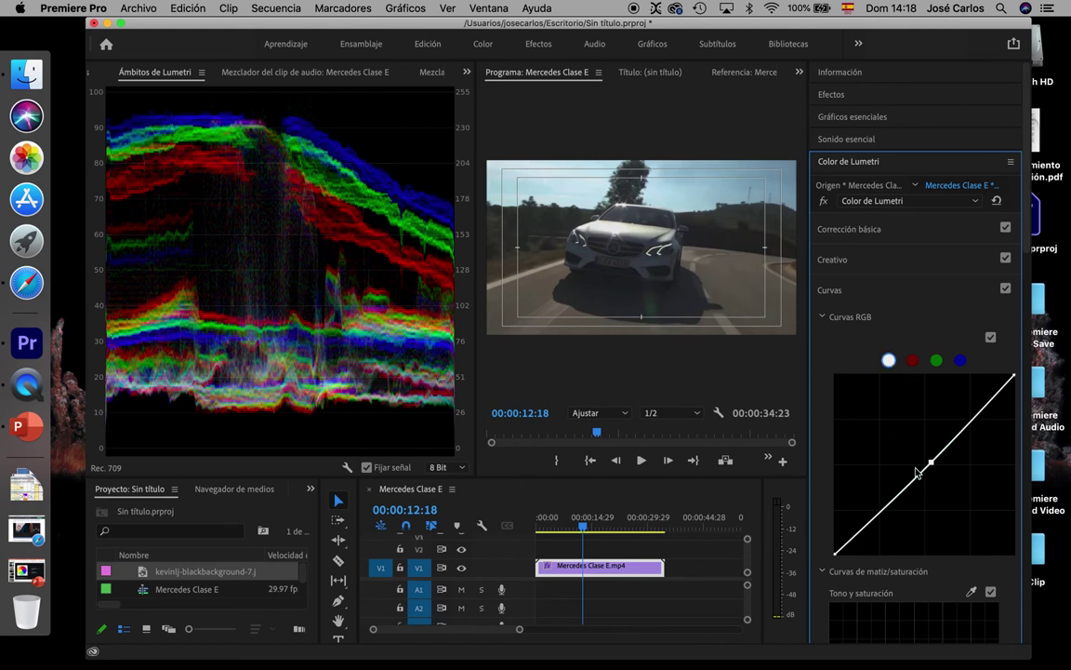
Raise the white RGB curve's midpoint strongly to brighten the shot, and bring it back near the diagonal.
{"action": "left_click_drag", "start_coordinate": [933, 464], "coordinate": [881, 429]}
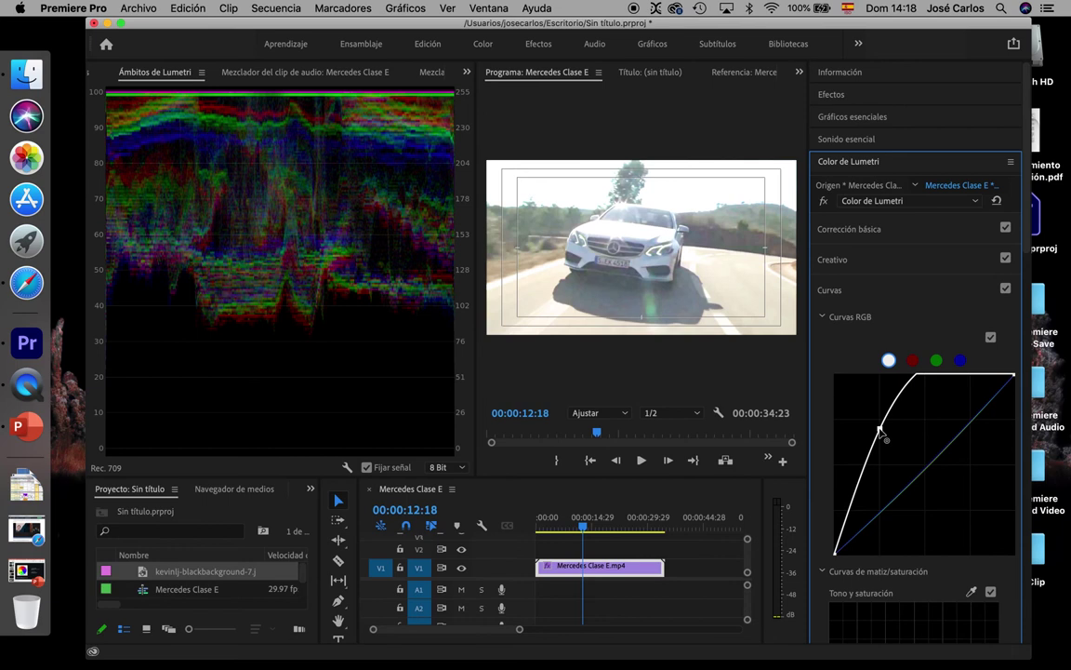
{"action": "left_click_drag", "start_coordinate": [881, 430], "coordinate": [916, 476]}
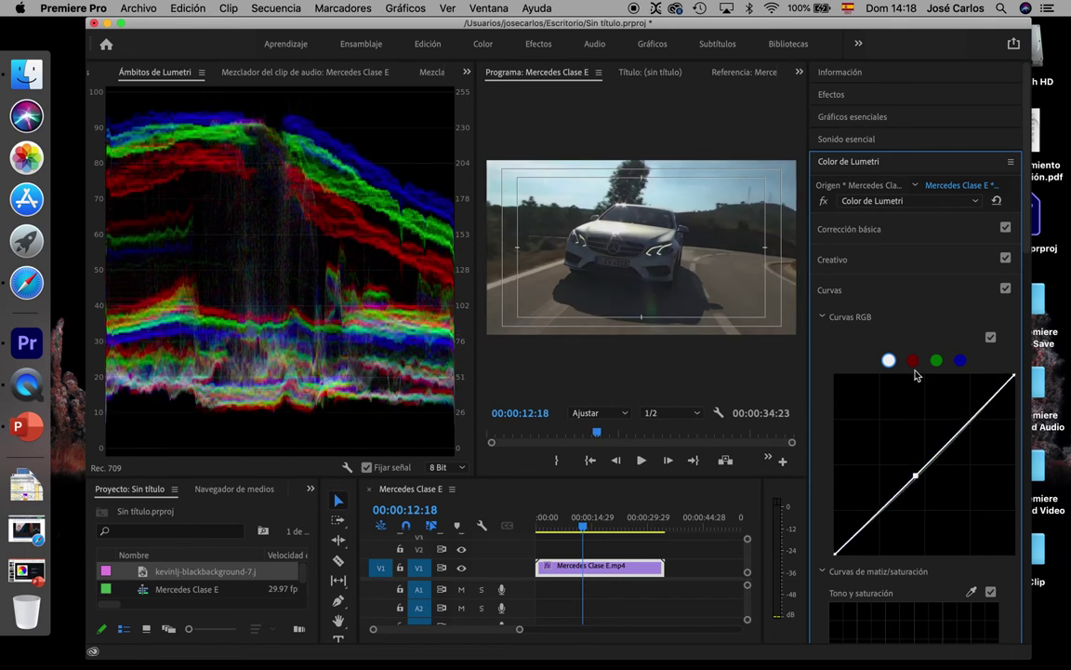
Select the red RGB curve, consult the warm and cool color wheel slide in PowerPoint, and return to Premiere Pro.
{"action": "left_click", "coordinate": [913, 361]}
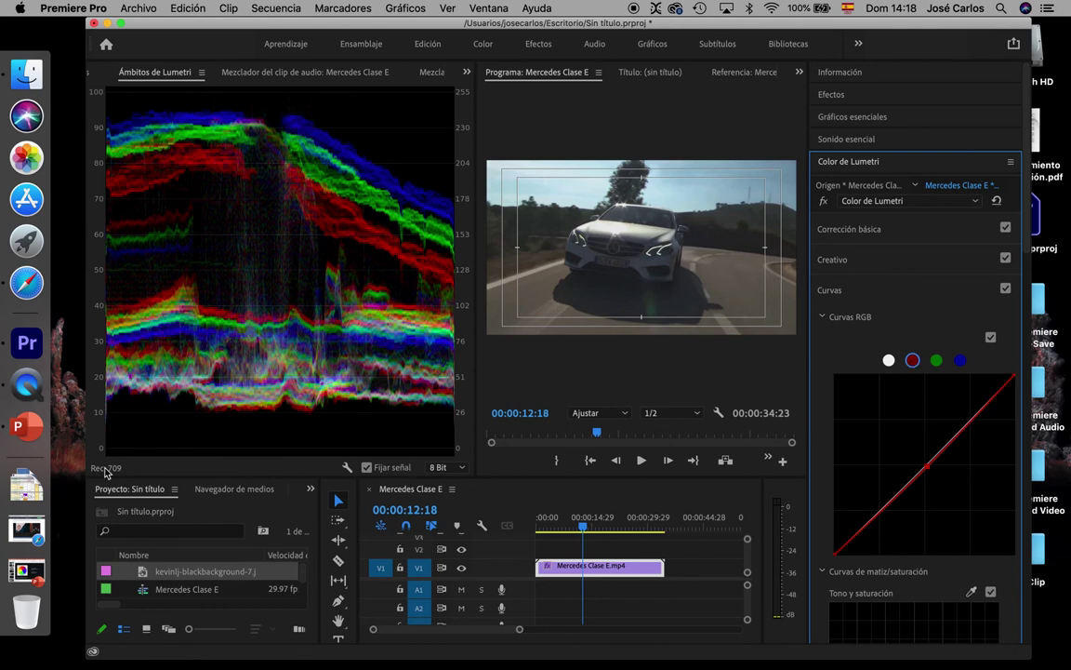
{"action": "left_click", "coordinate": [27, 426]}
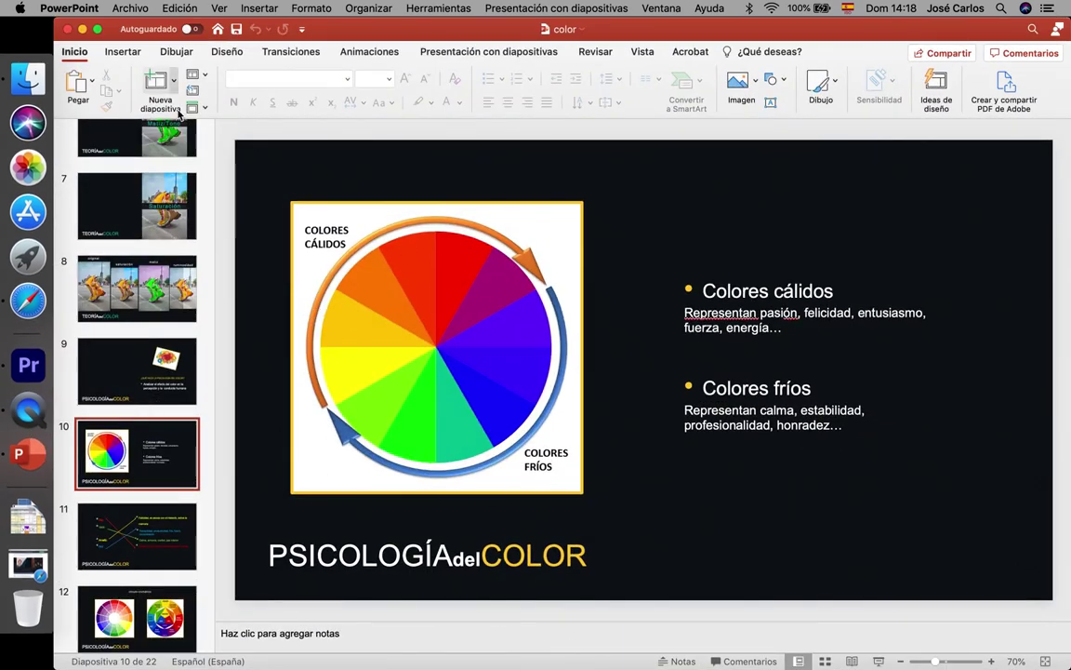
{"action": "left_click", "coordinate": [82, 31]}
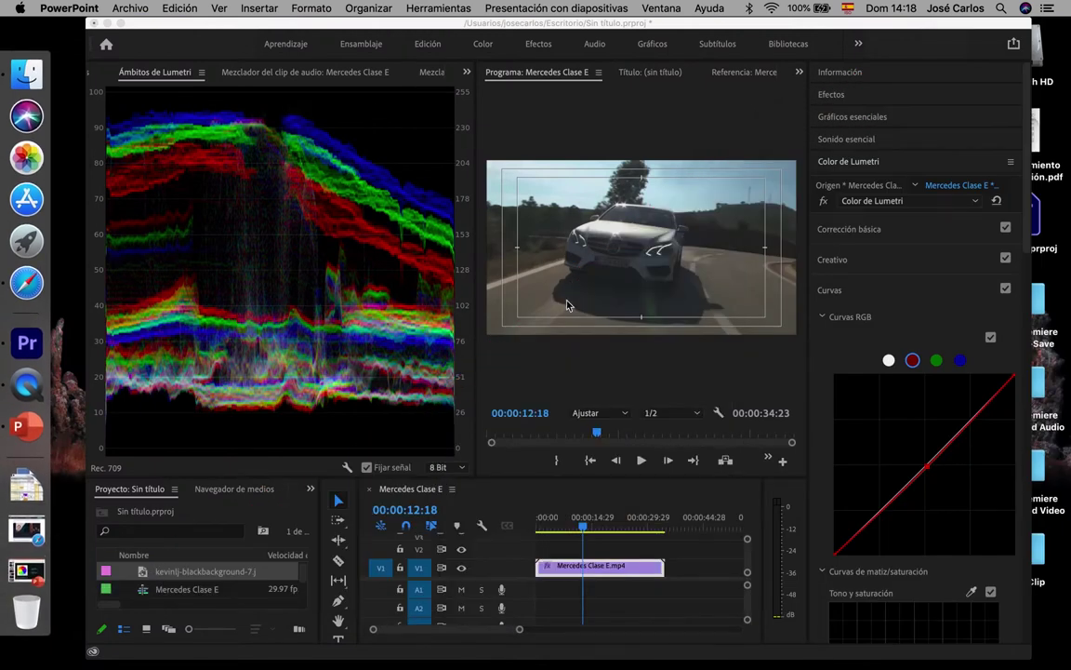
Pull the red curve's midpoint well above and well below the diagonal to compare the tints, and reset the curve.
{"action": "left_click", "coordinate": [930, 471]}
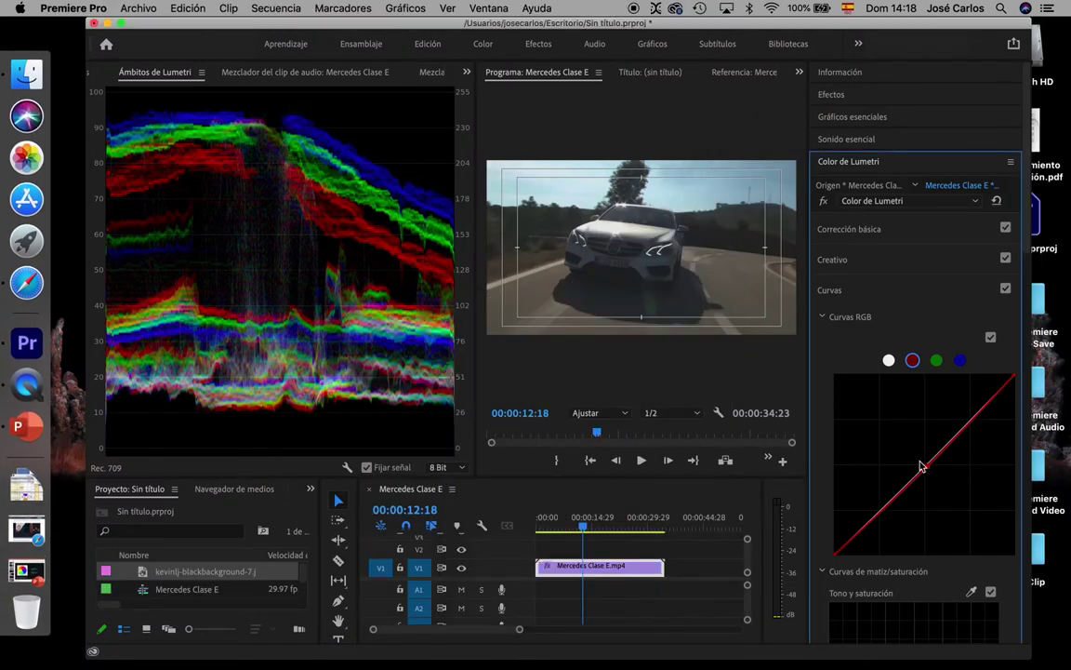
{"action": "left_click_drag", "start_coordinate": [930, 471], "coordinate": [891, 446]}
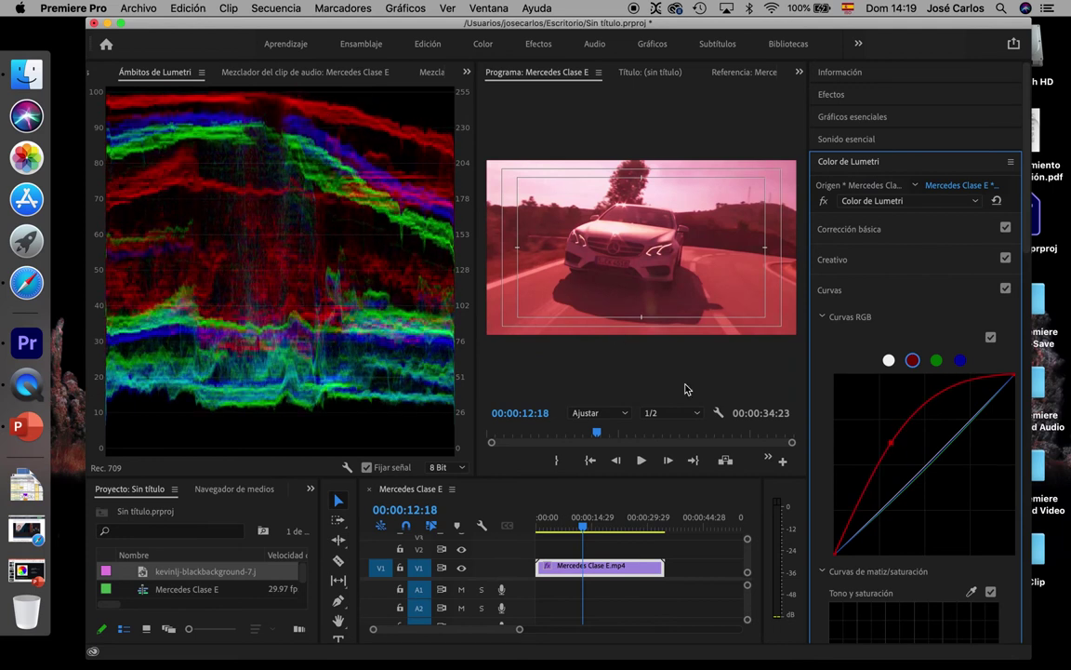
{"action": "left_click_drag", "start_coordinate": [893, 448], "coordinate": [935, 507]}
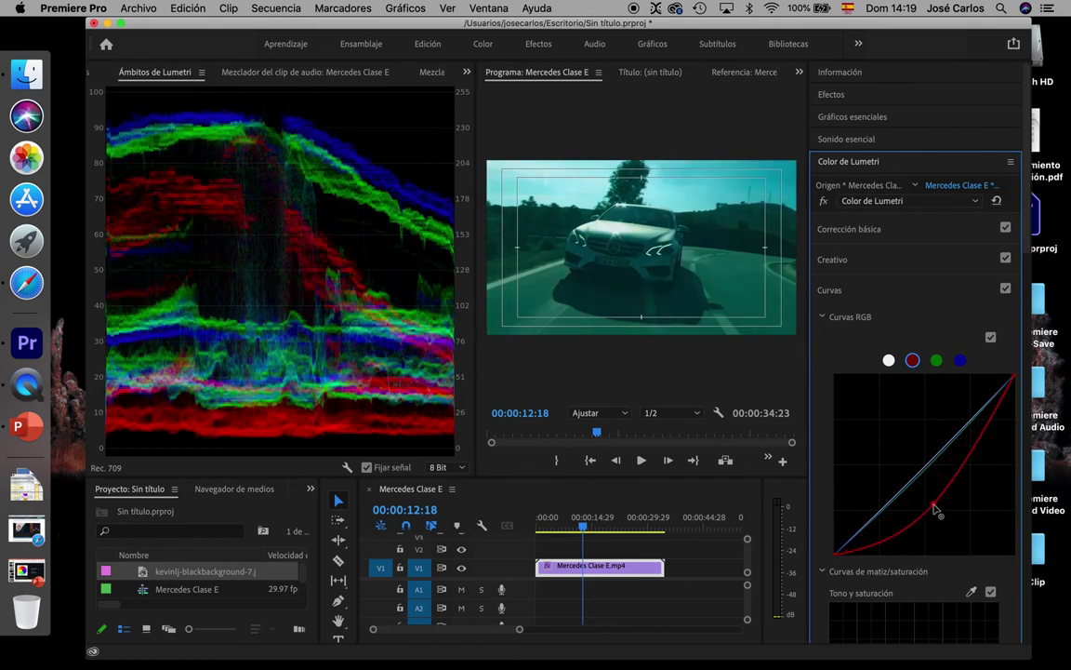
{"action": "double_click", "coordinate": [936, 507]}
Pull the green RGB curve's midpoint well below the diagonal to tint the shot magenta, and reset the curve.
{"action": "left_click", "coordinate": [936, 361]}
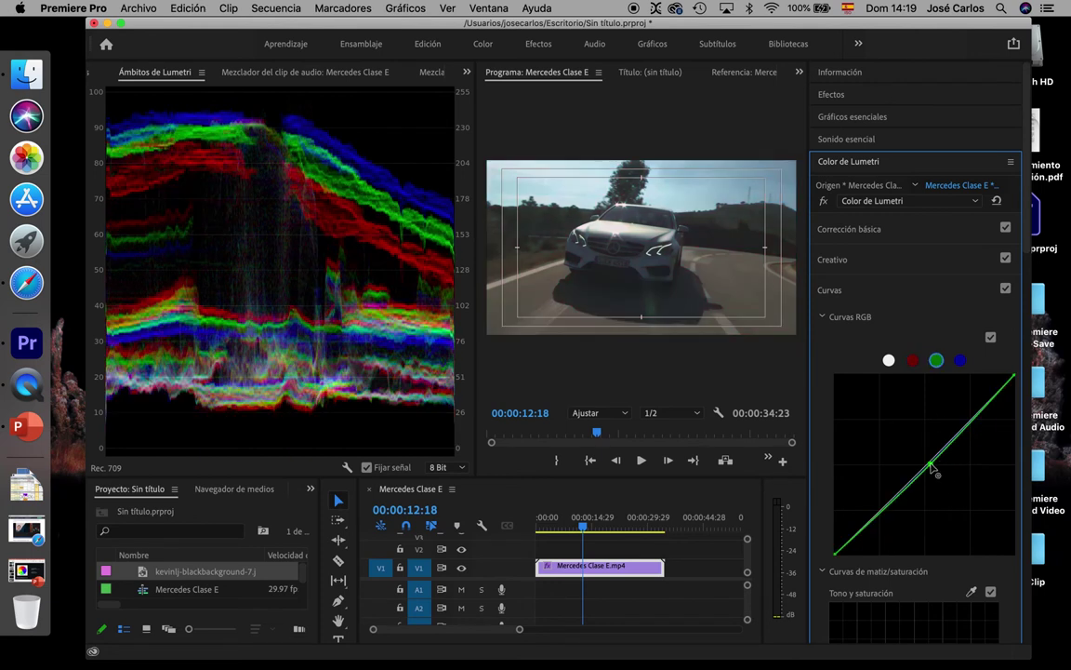
{"action": "left_click_drag", "start_coordinate": [930, 467], "coordinate": [943, 521]}
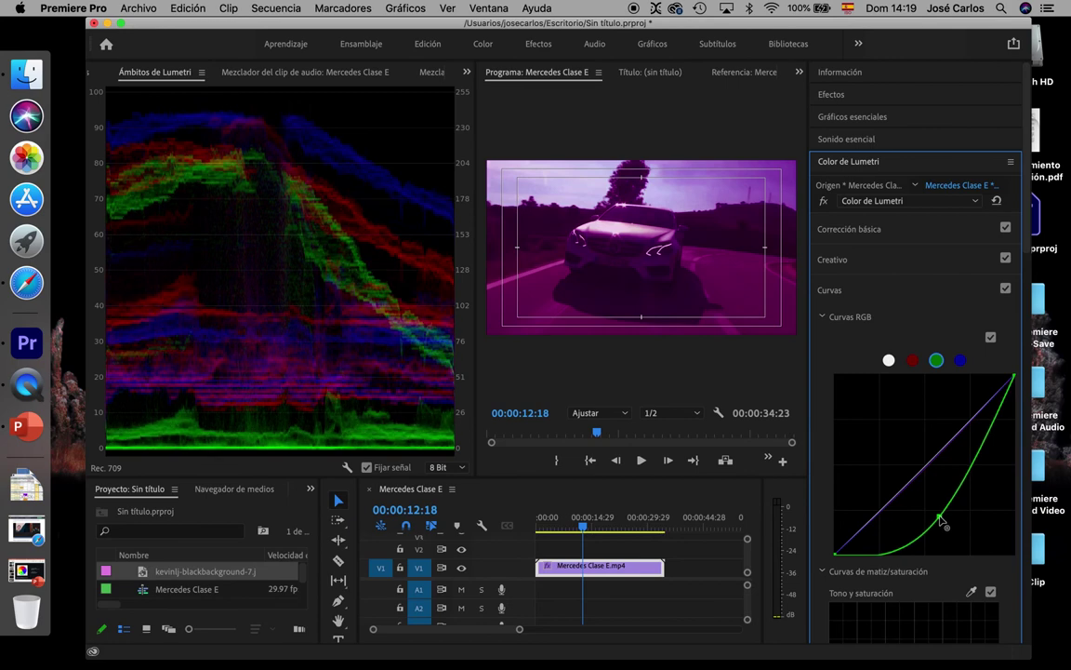
{"action": "left_click_drag", "start_coordinate": [941, 521], "coordinate": [926, 502]}
{"action": "double_click", "coordinate": [926, 503]}
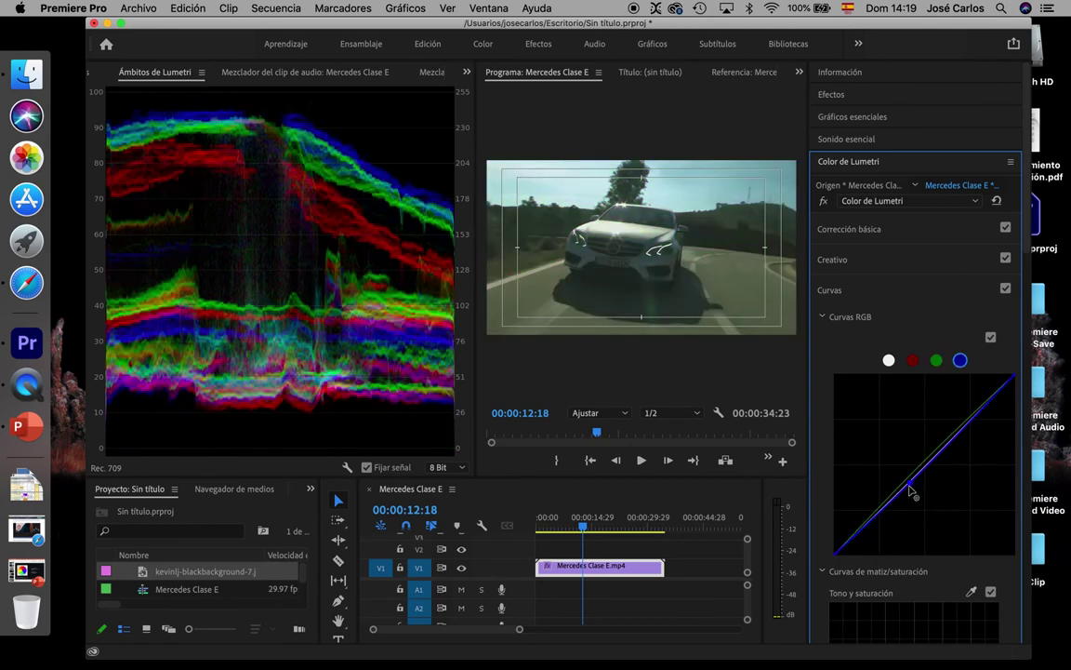
Check the color wheel slide in PowerPoint, and in Premiere Pro lower the blue curve strongly to tint the shot yellow before resetting it.
{"action": "left_click", "coordinate": [27, 426]}
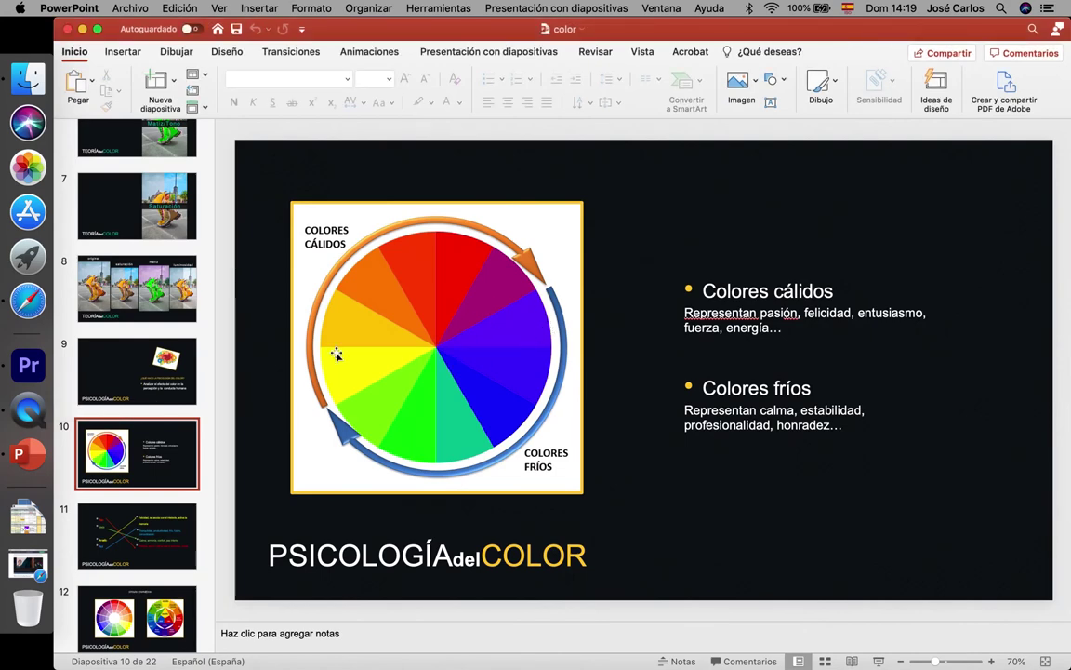
{"action": "left_click", "coordinate": [82, 29]}
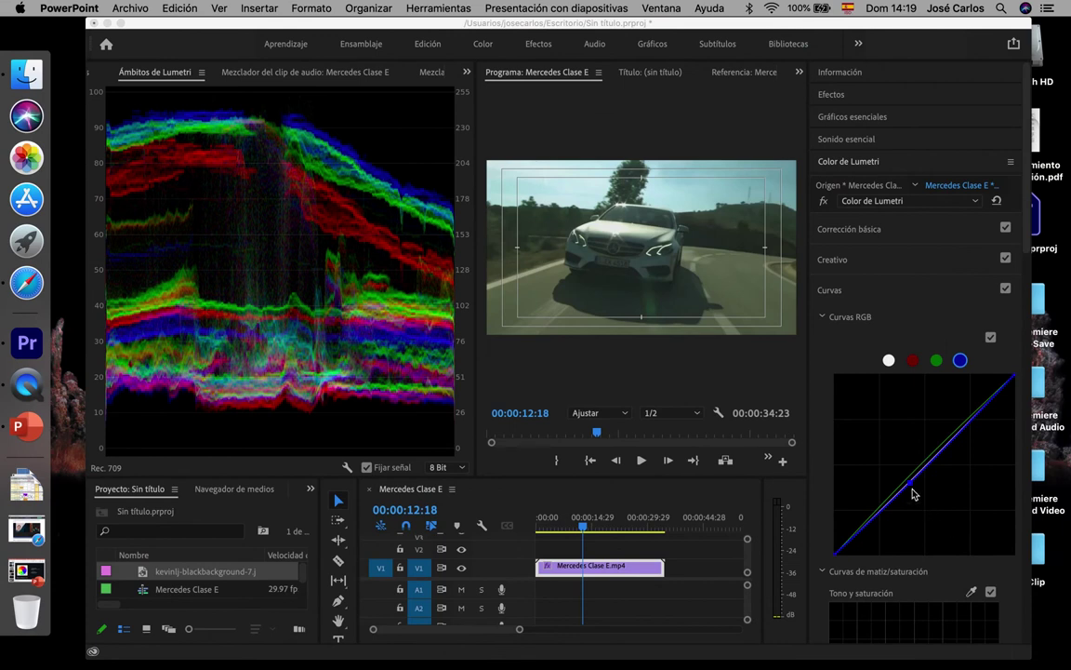
{"action": "left_click", "coordinate": [914, 486]}
{"action": "left_click_drag", "start_coordinate": [914, 486], "coordinate": [911, 530]}
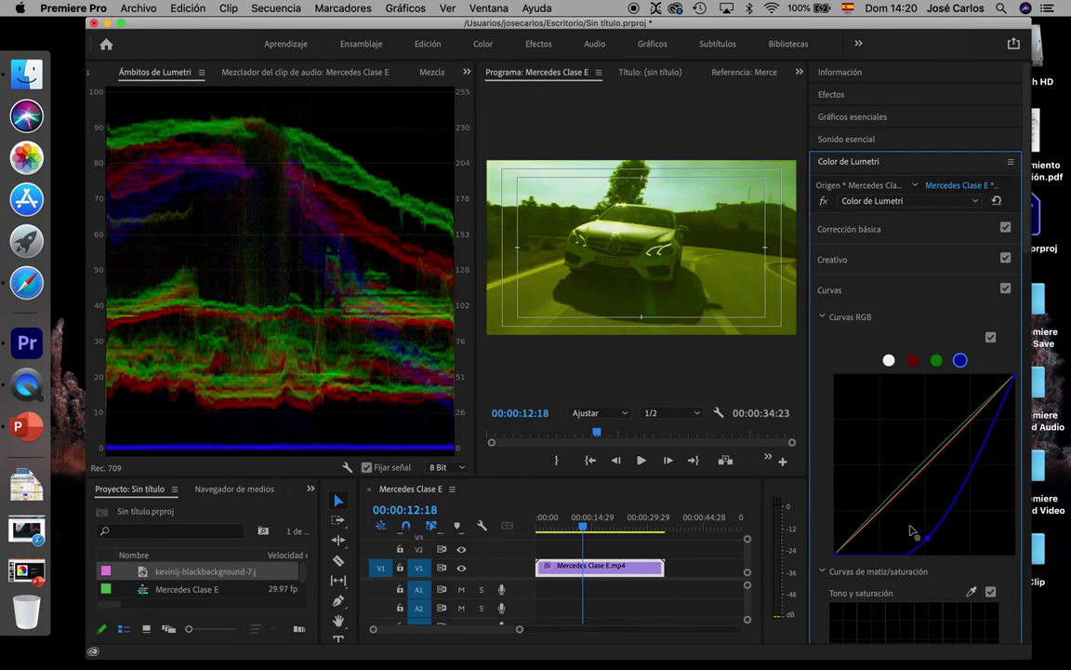
{"action": "double_click", "coordinate": [912, 530]}
Add the YUV vectorscope next to the RGB waveform and widen the Lumetri scopes area.
{"action": "left_click", "coordinate": [391, 258]}
{"action": "right_click", "coordinate": [391, 258]}
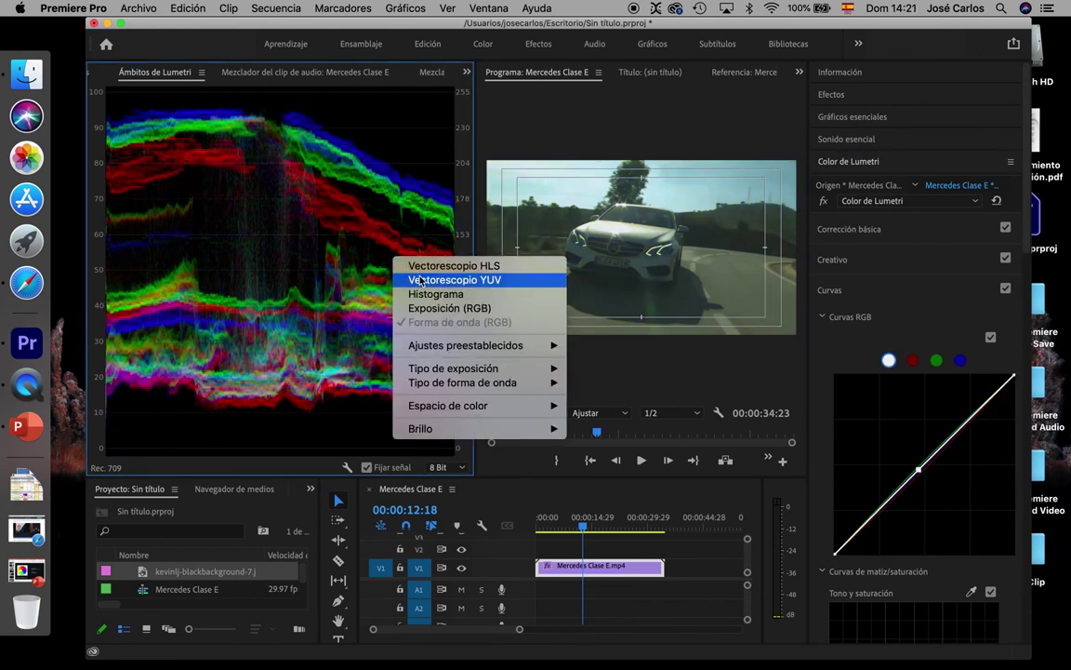
{"action": "left_click", "coordinate": [419, 278]}
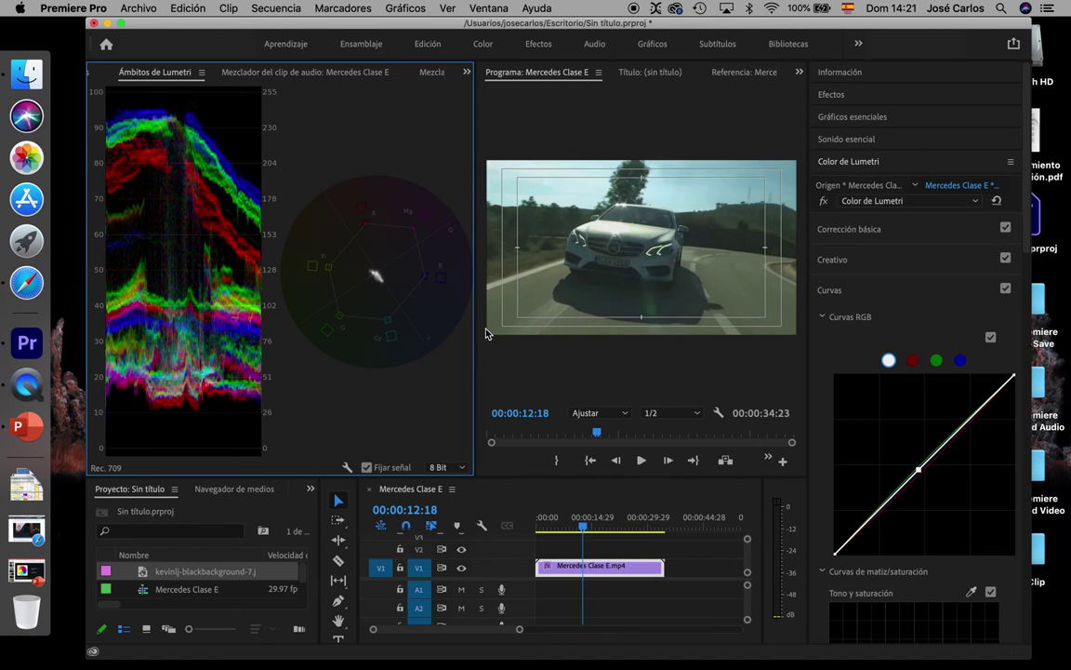
{"action": "left_click_drag", "start_coordinate": [474, 332], "coordinate": [598, 340]}
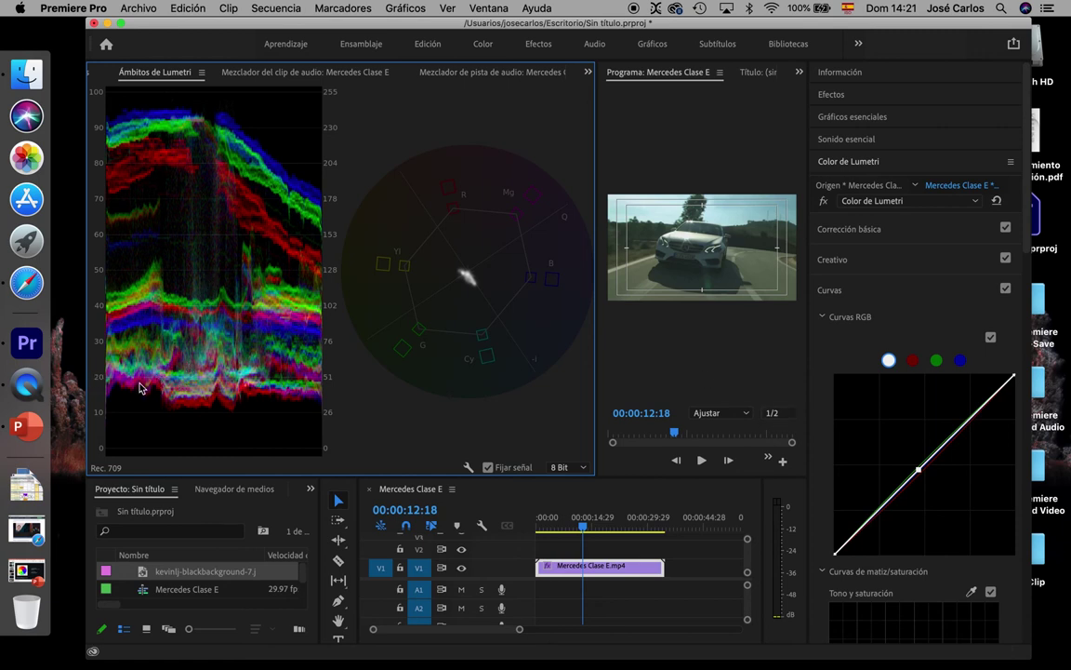
Move the red curve slightly above and below the diagonal, and pull the green curve's midpoint slightly below it, using the vectorscope as reference.
{"action": "mouse_move", "coordinate": [918, 469]}
{"action": "left_mouse_down"}
{"action": "mouse_move", "coordinate": [954, 524]}
{"action": "mouse_move", "coordinate": [1004, 527]}
{"action": "mouse_move", "coordinate": [898, 456]}
{"action": "mouse_move", "coordinate": [918, 474]}
{"action": "left_mouse_up"}
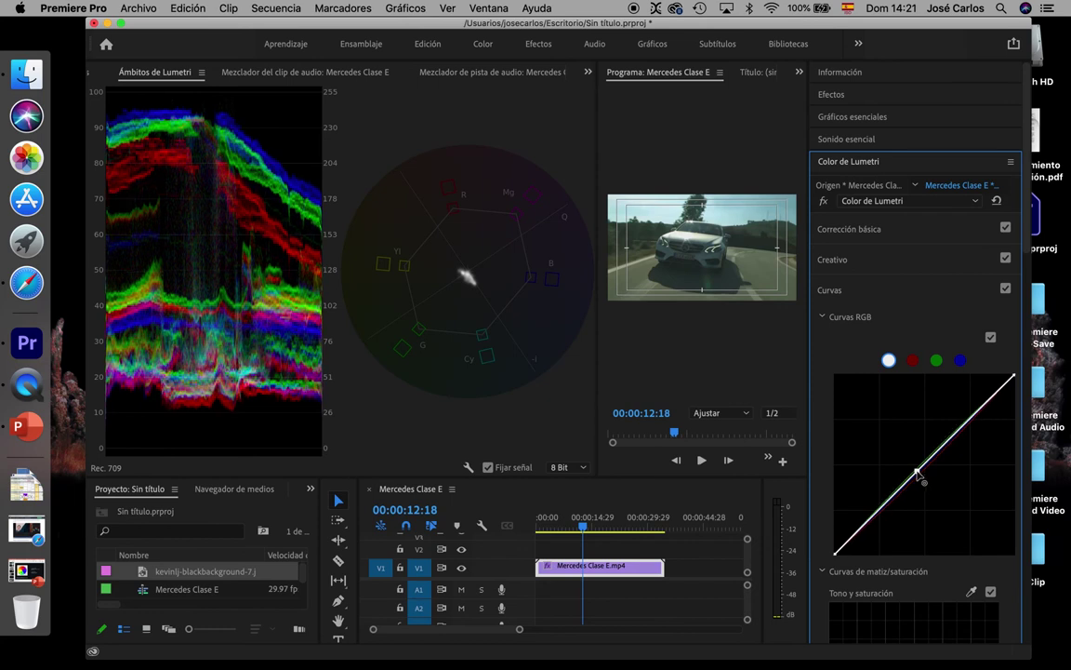
{"action": "left_click", "coordinate": [912, 361]}
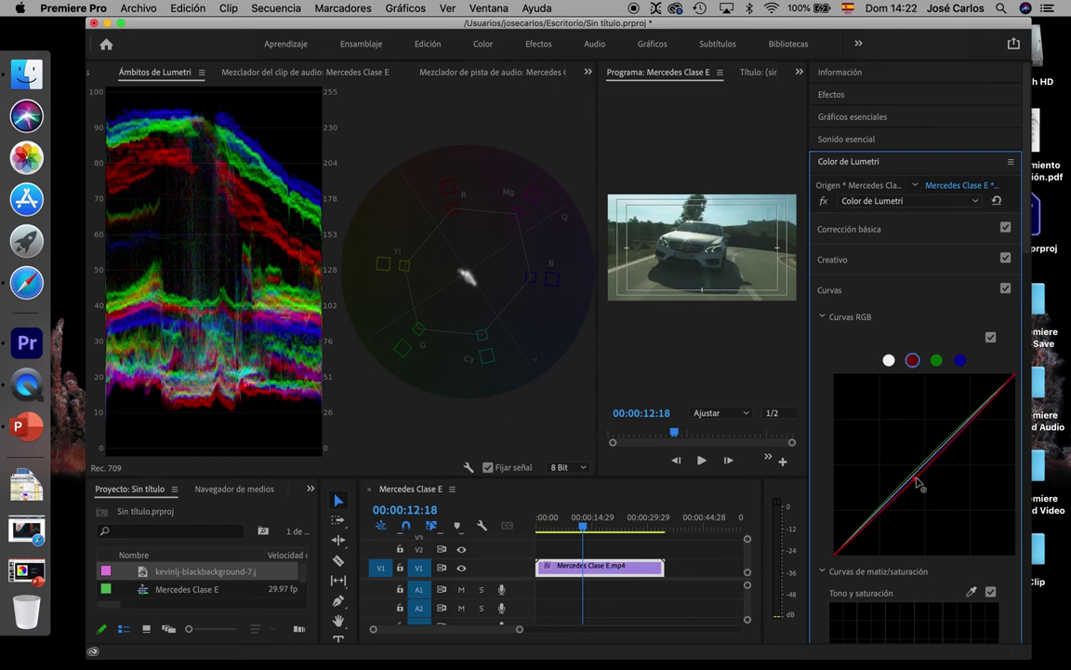
{"action": "mouse_move", "coordinate": [912, 476]}
{"action": "left_mouse_down"}
{"action": "mouse_move", "coordinate": [858, 416]}
{"action": "mouse_move", "coordinate": [984, 547]}
{"action": "mouse_move", "coordinate": [900, 475]}
{"action": "left_mouse_up"}
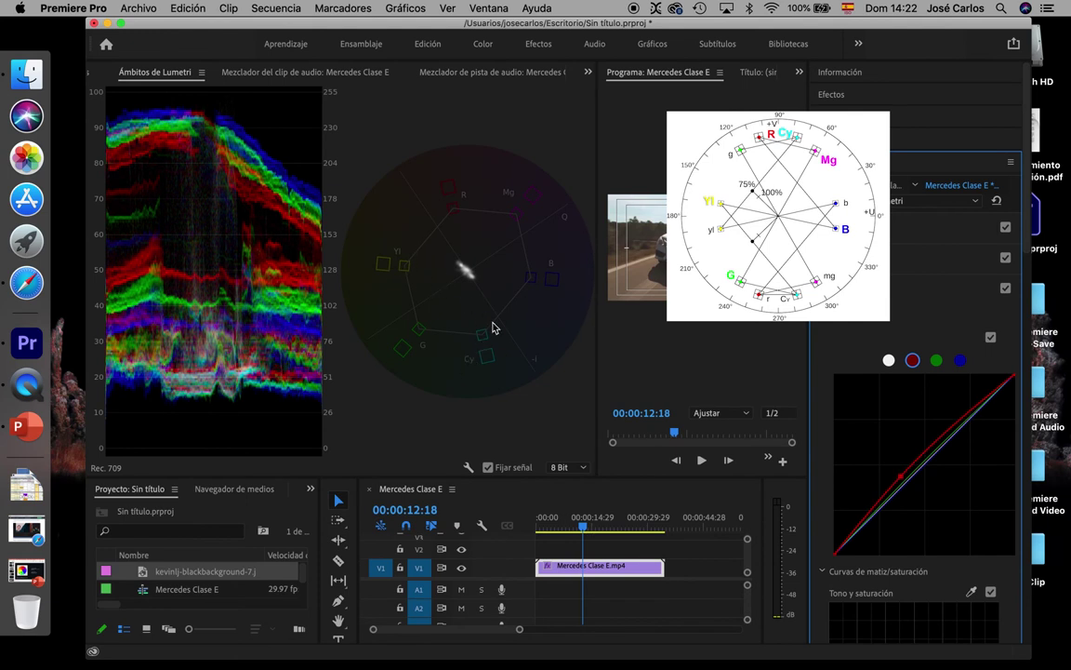
{"action": "left_click_drag", "start_coordinate": [901, 476], "coordinate": [880, 514]}
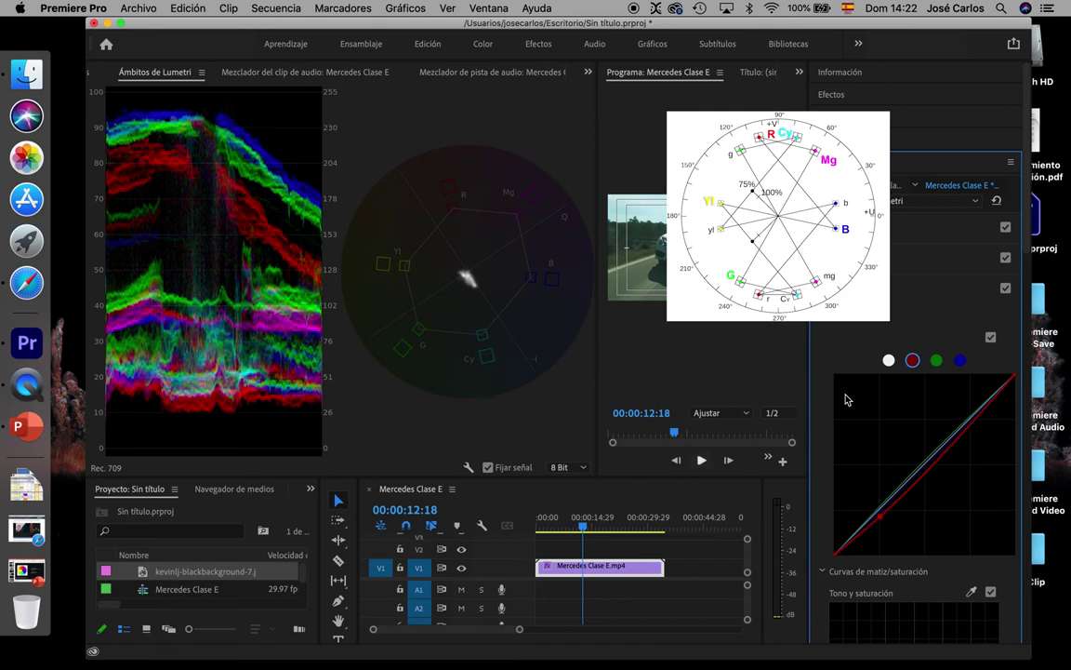
{"action": "left_click", "coordinate": [937, 361]}
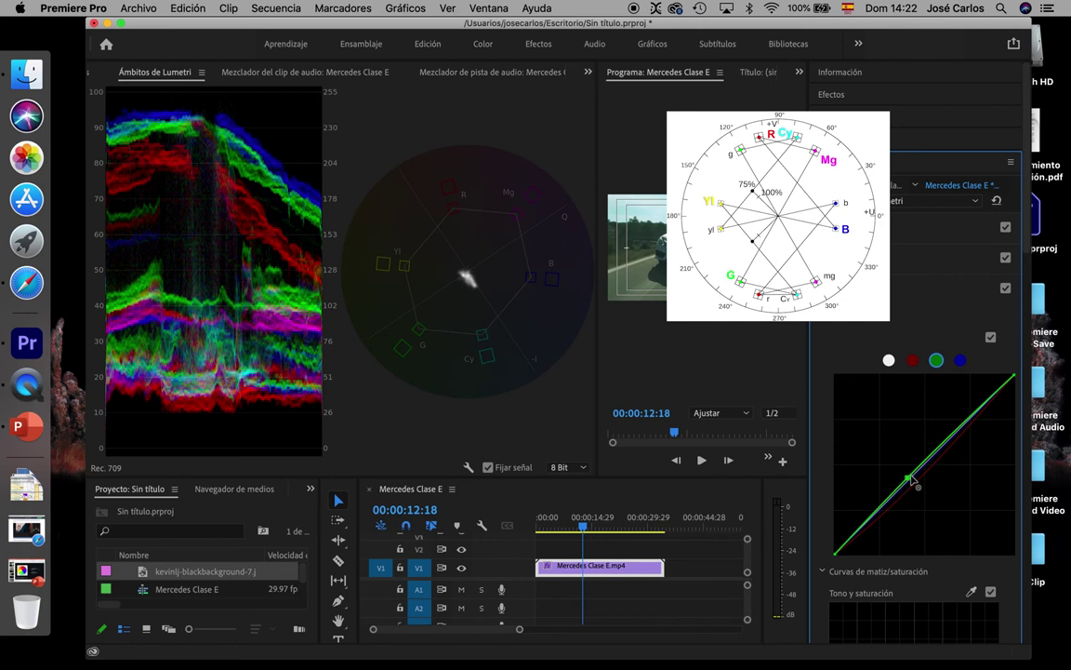
{"action": "mouse_move", "coordinate": [912, 478]}
{"action": "left_mouse_down"}
{"action": "mouse_move", "coordinate": [894, 476]}
{"action": "mouse_move", "coordinate": [863, 430]}
{"action": "mouse_move", "coordinate": [968, 569]}
{"action": "mouse_move", "coordinate": [1023, 580]}
{"action": "mouse_move", "coordinate": [910, 505]}
{"action": "mouse_move", "coordinate": [945, 520]}
{"action": "mouse_move", "coordinate": [919, 476]}
{"action": "left_mouse_up"}
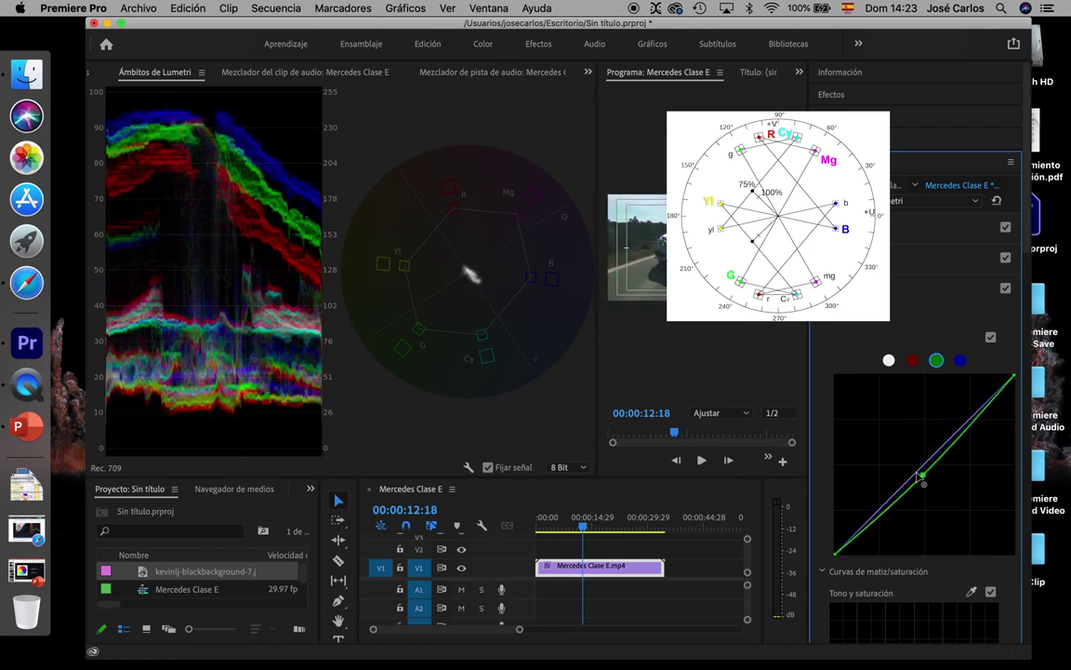
Push the blue curve to its extreme to shift the vectorscope trace toward blue, and settle its midpoint slightly below the diagonal.
{"action": "left_click", "coordinate": [960, 363]}
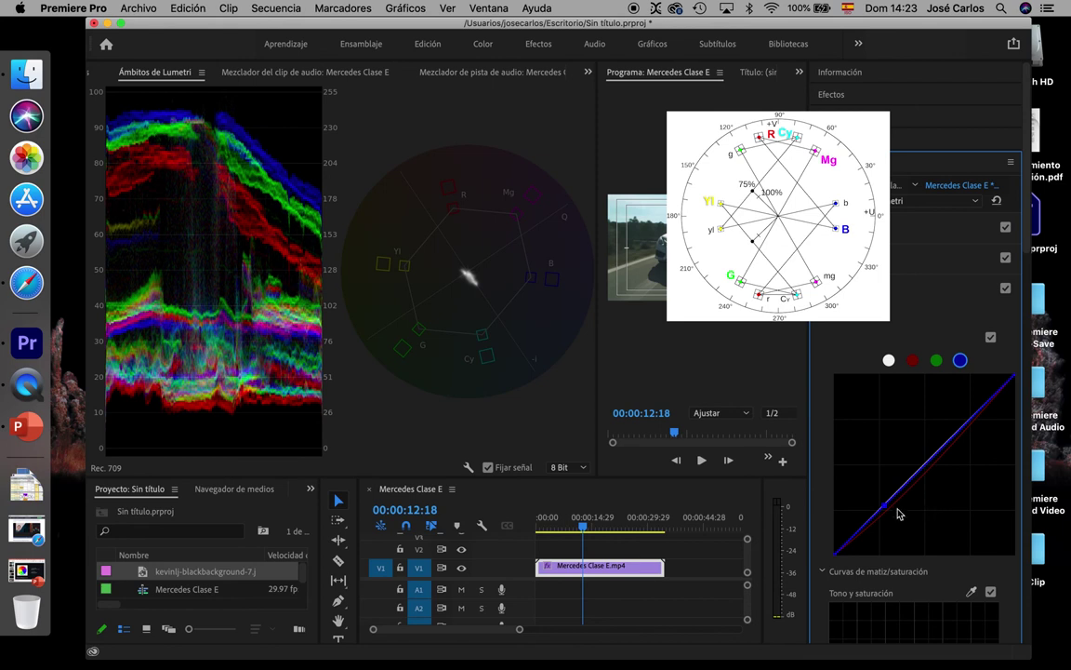
{"action": "left_click_drag", "start_coordinate": [887, 509], "coordinate": [834, 433]}
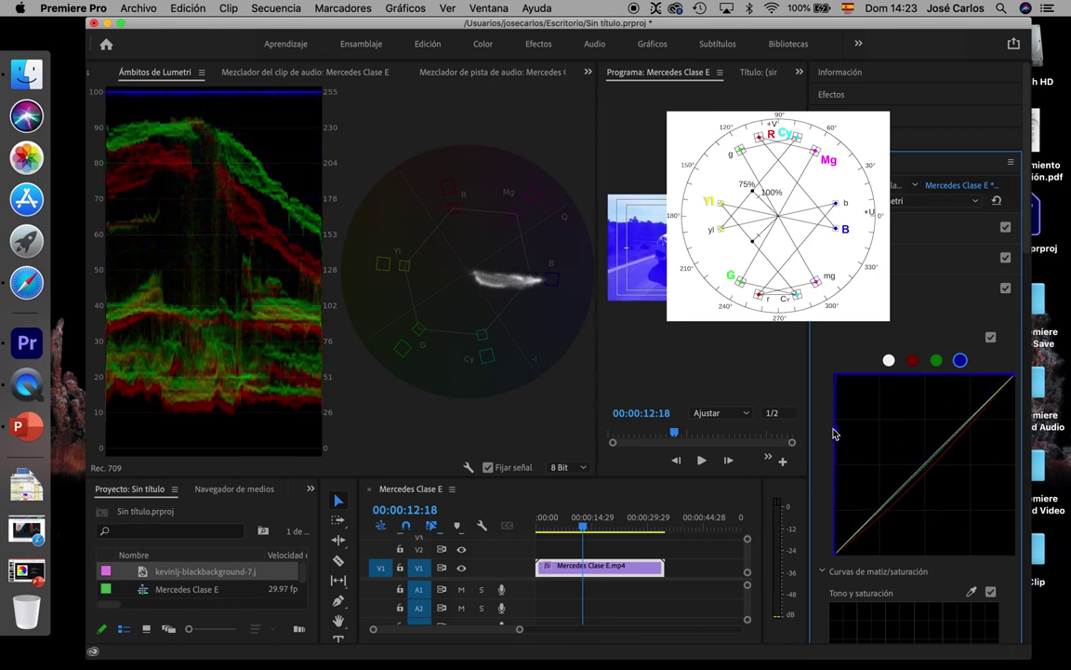
{"action": "left_click_drag", "start_coordinate": [916, 469], "coordinate": [965, 521]}
{"action": "left_click", "coordinate": [899, 475]}
{"action": "left_click_drag", "start_coordinate": [911, 490], "coordinate": [910, 488]}
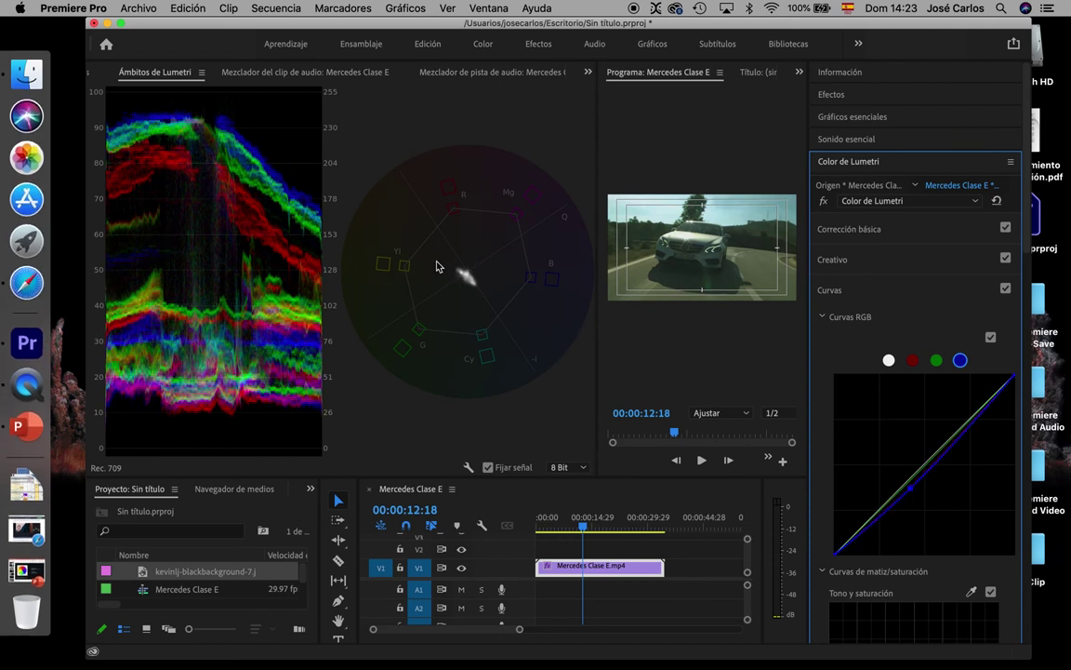
Show only the RGB parade in the Lumetri scopes and raise the blue curve steeply to saturate the blue channel.
{"action": "right_click", "coordinate": [261, 285]}
{"action": "left_click", "coordinate": [287, 435]}
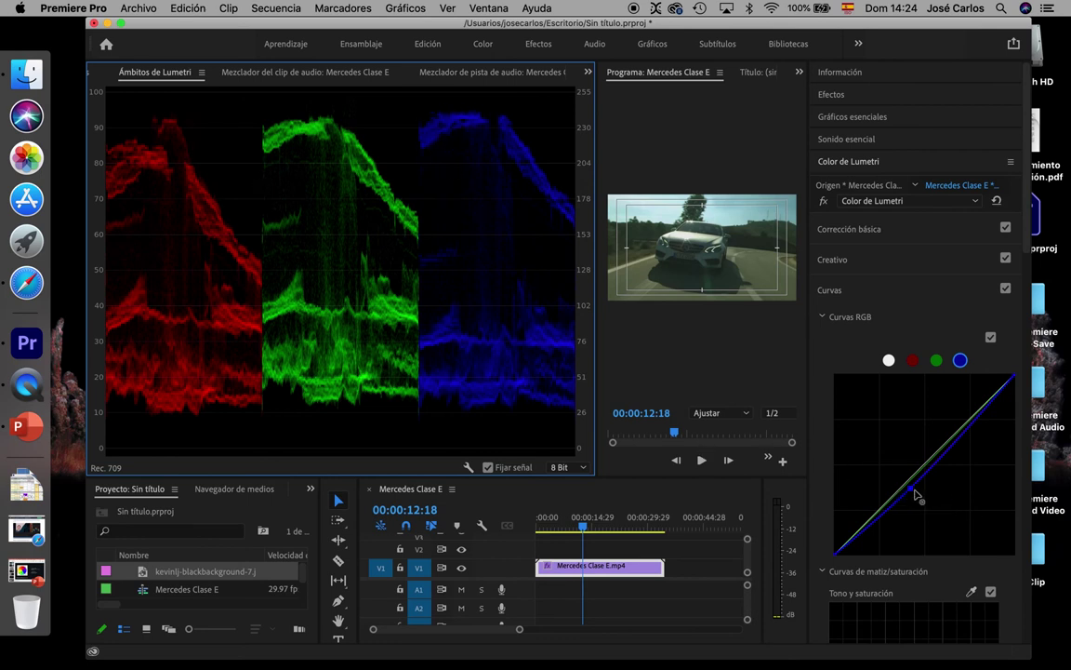
{"action": "left_click_drag", "start_coordinate": [912, 493], "coordinate": [854, 423]}
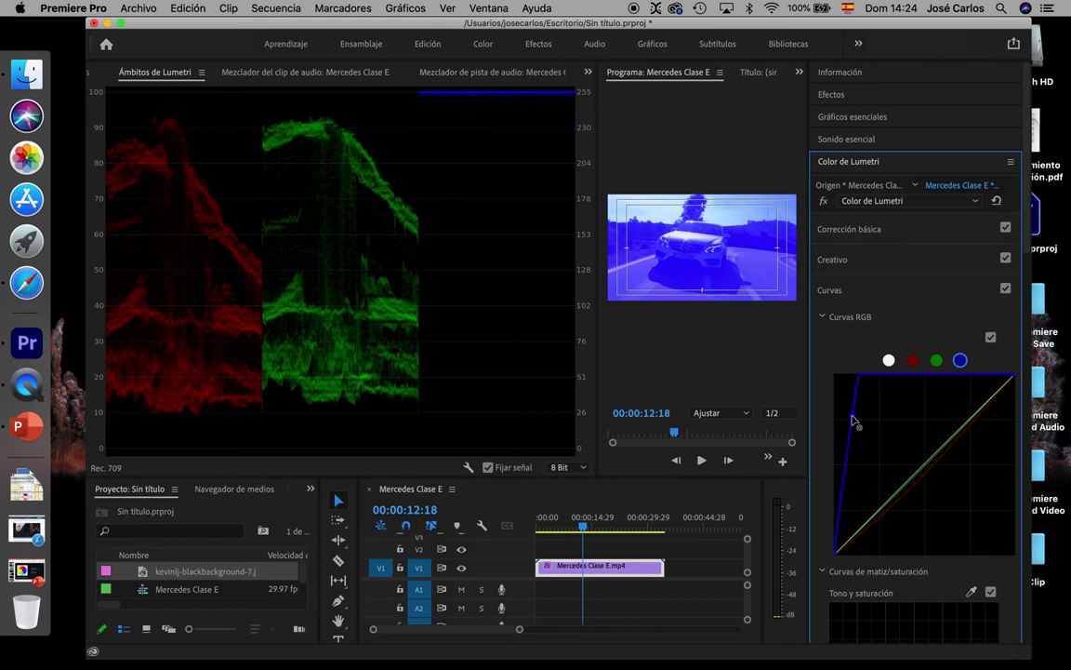
Return the blue curve's midpoint to just below the diagonal, raise the green curve steeply, and settle its midpoint below the diagonal.
{"action": "left_click_drag", "start_coordinate": [855, 423], "coordinate": [912, 485]}
{"action": "left_click", "coordinate": [935, 362]}
{"action": "left_click", "coordinate": [918, 474]}
{"action": "left_click_drag", "start_coordinate": [917, 476], "coordinate": [864, 416]}
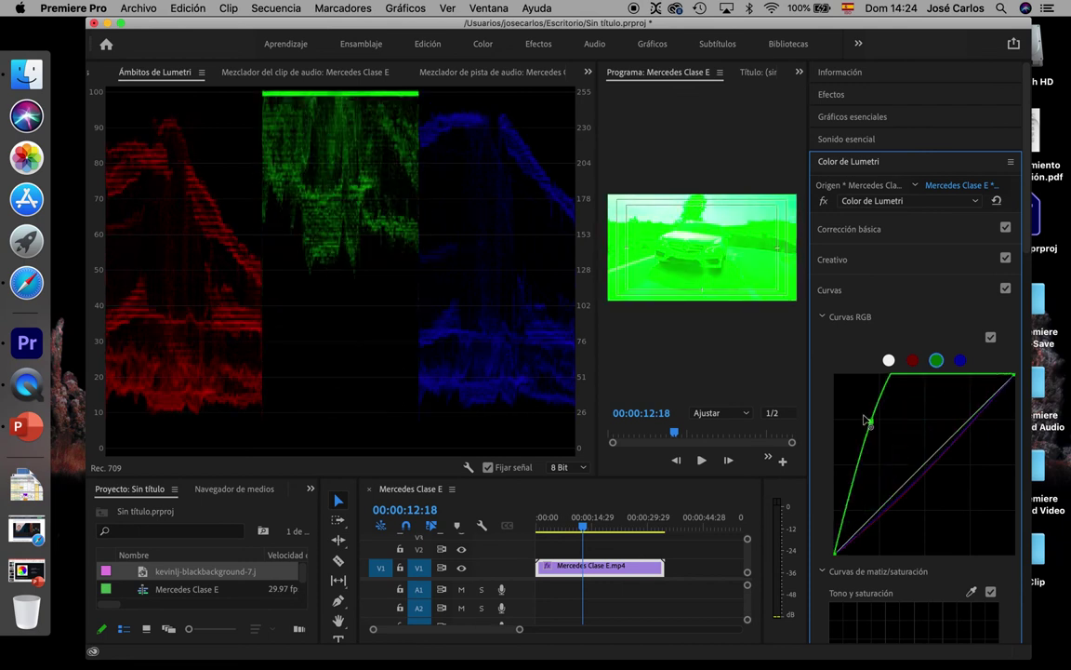
{"action": "double_click", "coordinate": [905, 476]}
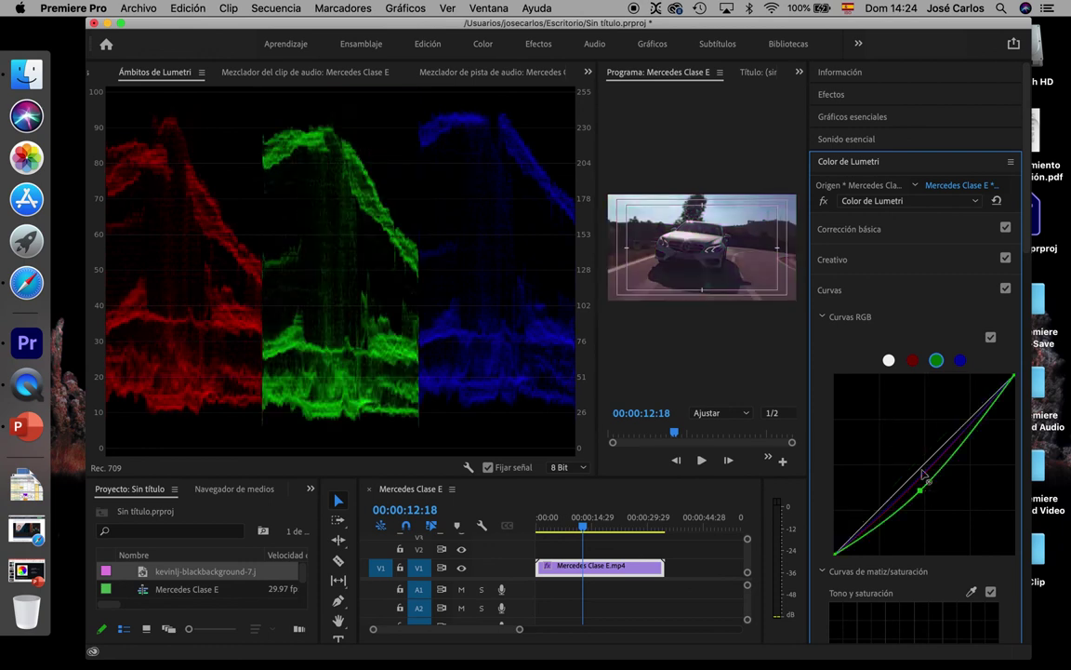
Push the red curve to its upper extreme and pull the blue curve far below the diagonal, using the RGB parade as reference.
{"action": "left_click", "coordinate": [913, 359]}
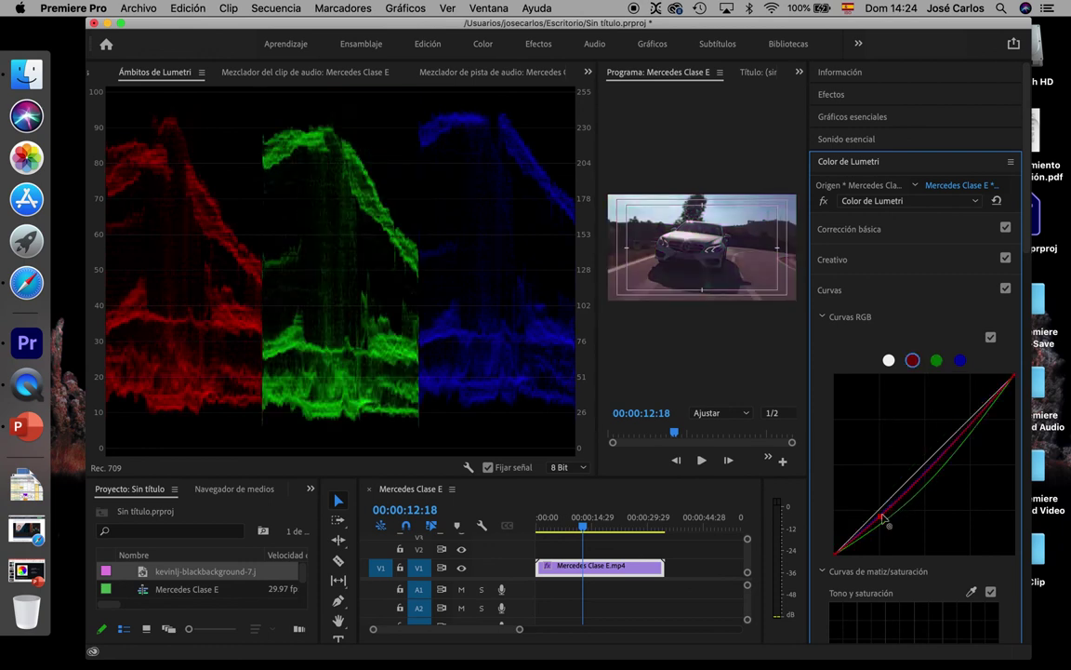
{"action": "left_click_drag", "start_coordinate": [872, 491], "coordinate": [829, 457]}
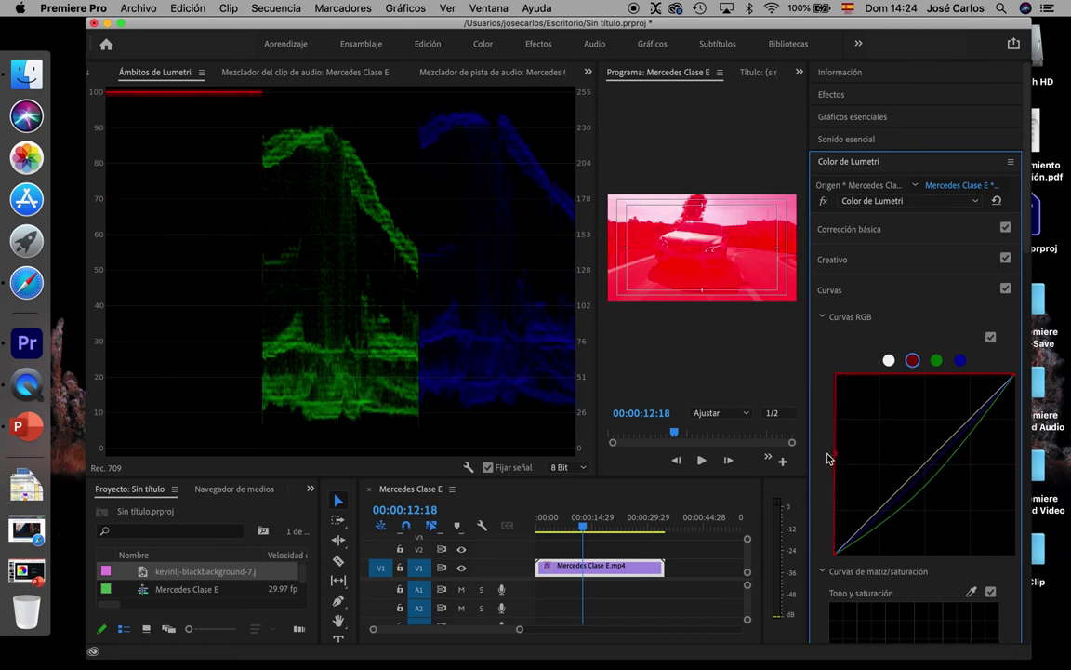
{"action": "left_click", "coordinate": [961, 362]}
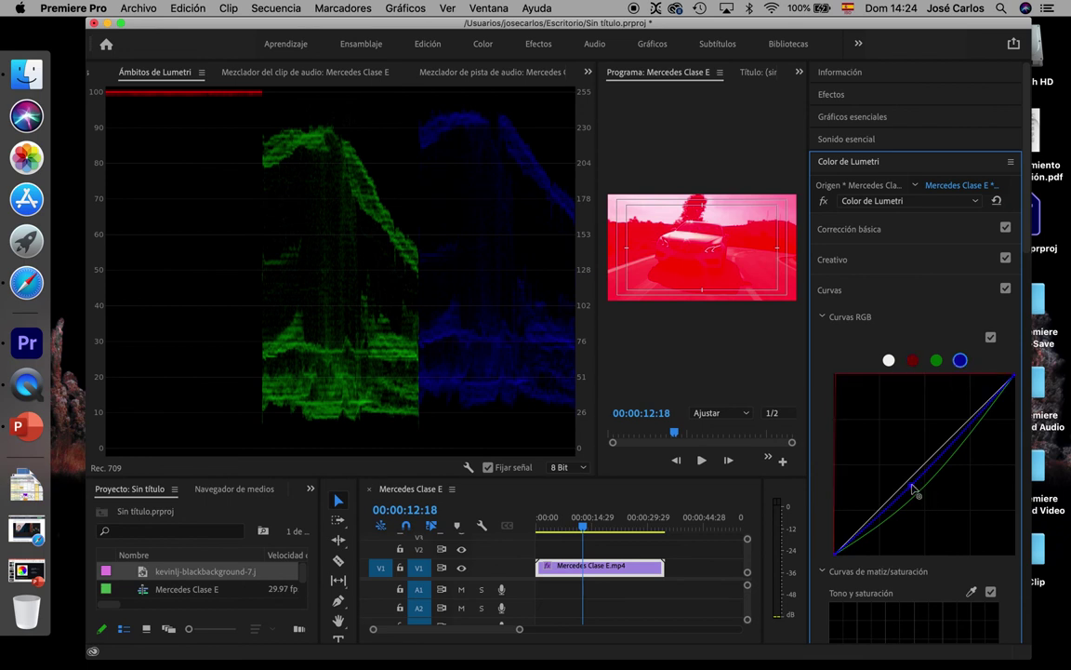
{"action": "left_click_drag", "start_coordinate": [916, 487], "coordinate": [983, 536]}
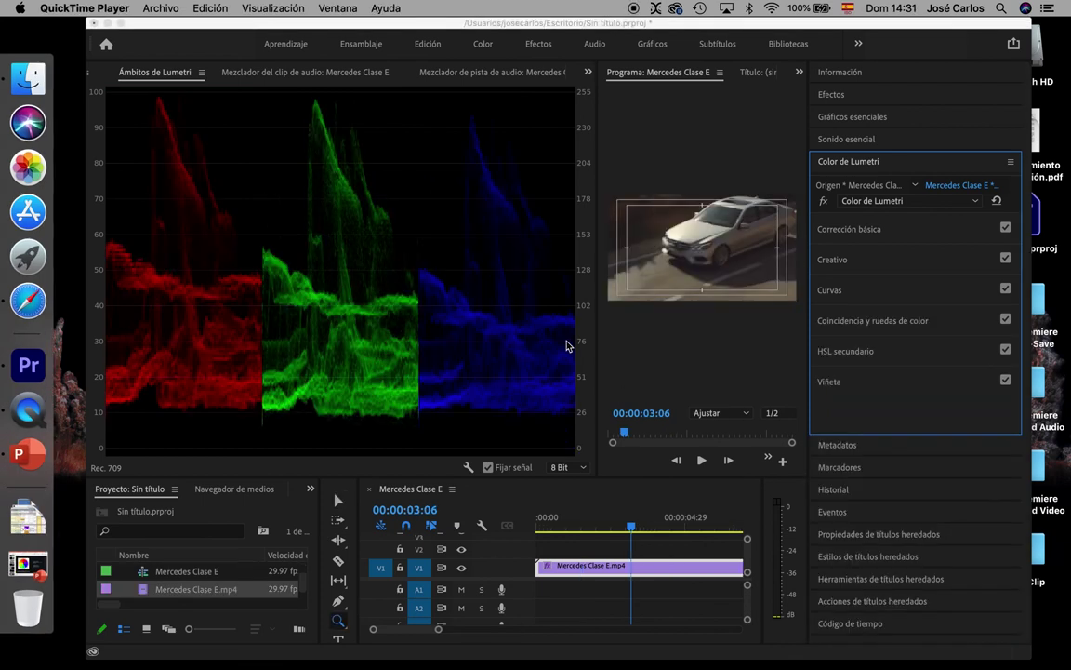
Narrow the scopes area to enlarge the program monitor, and widen the Lumetri Color area with Coincidencia y ruedas de color expanded.
{"action": "left_click", "coordinate": [598, 297]}
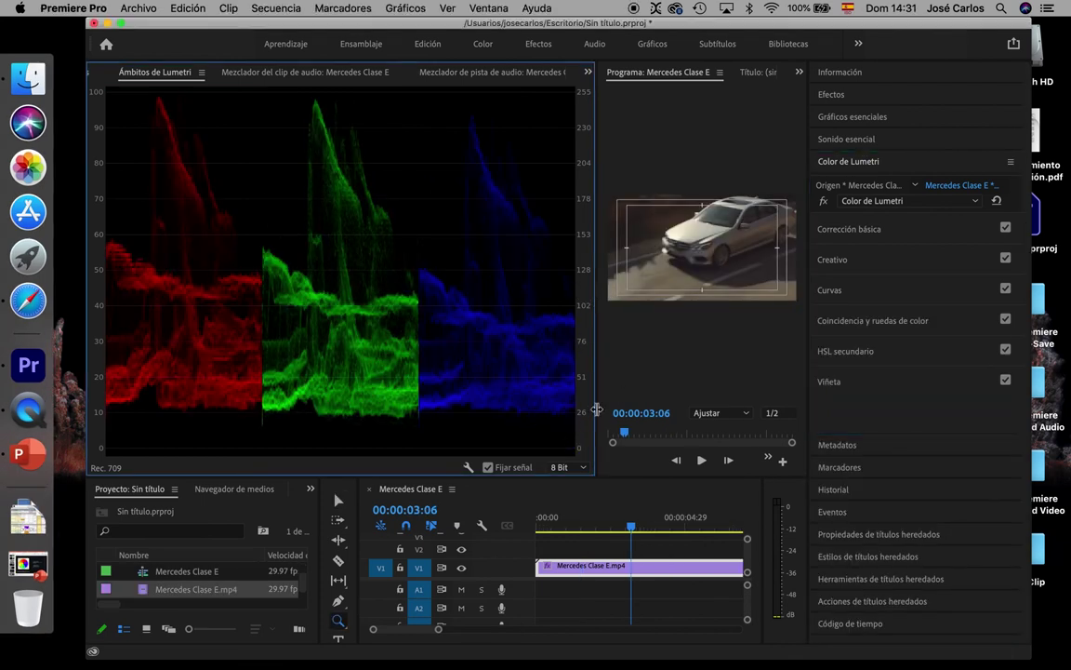
{"action": "left_click_drag", "start_coordinate": [595, 410], "coordinate": [338, 336]}
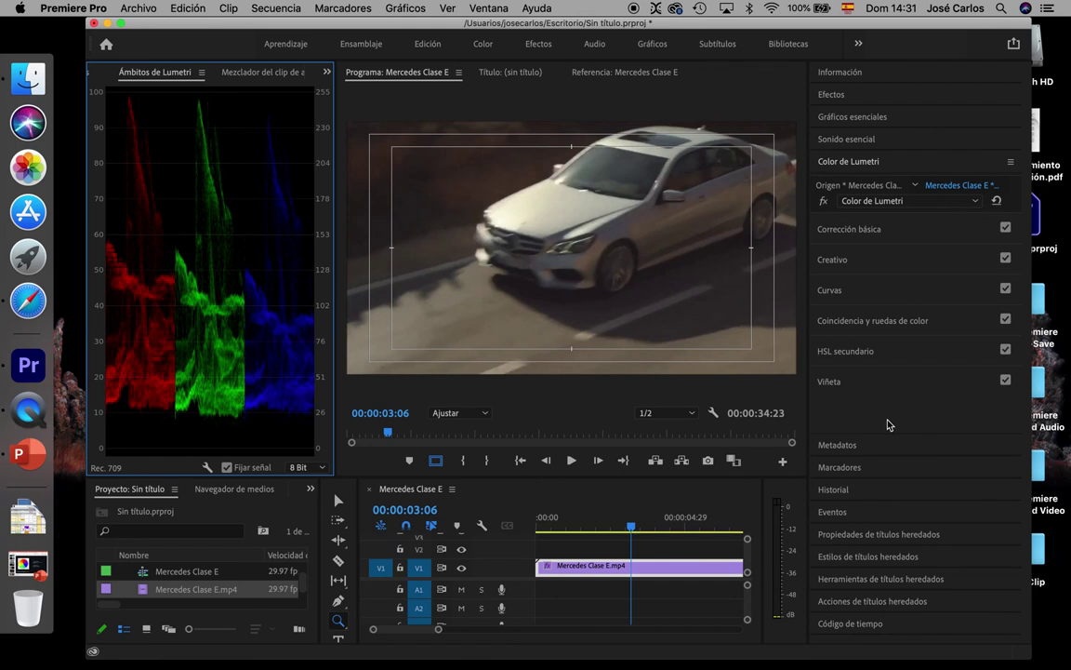
{"action": "left_click", "coordinate": [877, 321]}
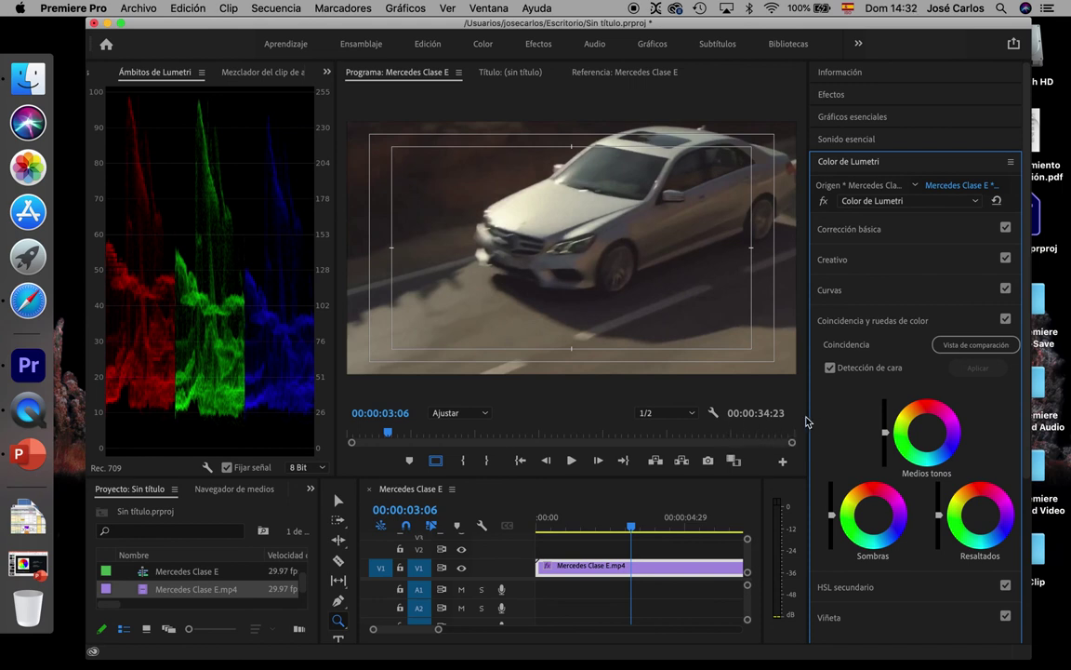
{"action": "left_click_drag", "start_coordinate": [809, 418], "coordinate": [734, 412]}
{"action": "left_click_drag", "start_coordinate": [336, 282], "coordinate": [276, 274]}
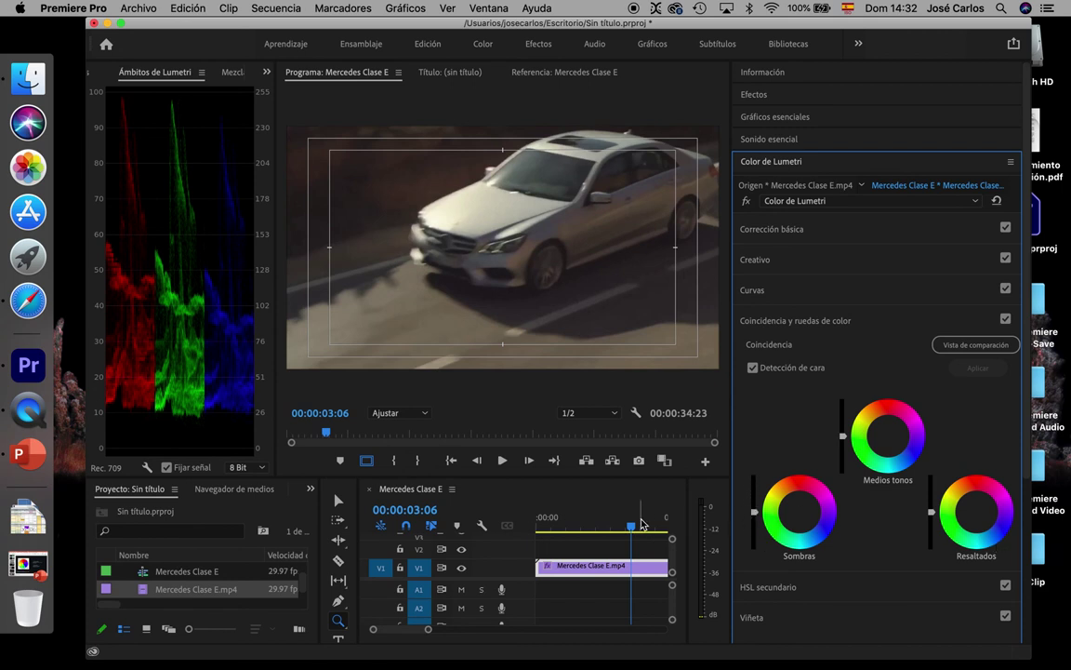
At 00:00:02:26, vary the Sombras and Resaltados luminance levels against the RGB parade, settling both slightly below centre.
{"action": "left_click_drag", "start_coordinate": [630, 527], "coordinate": [621, 528]}
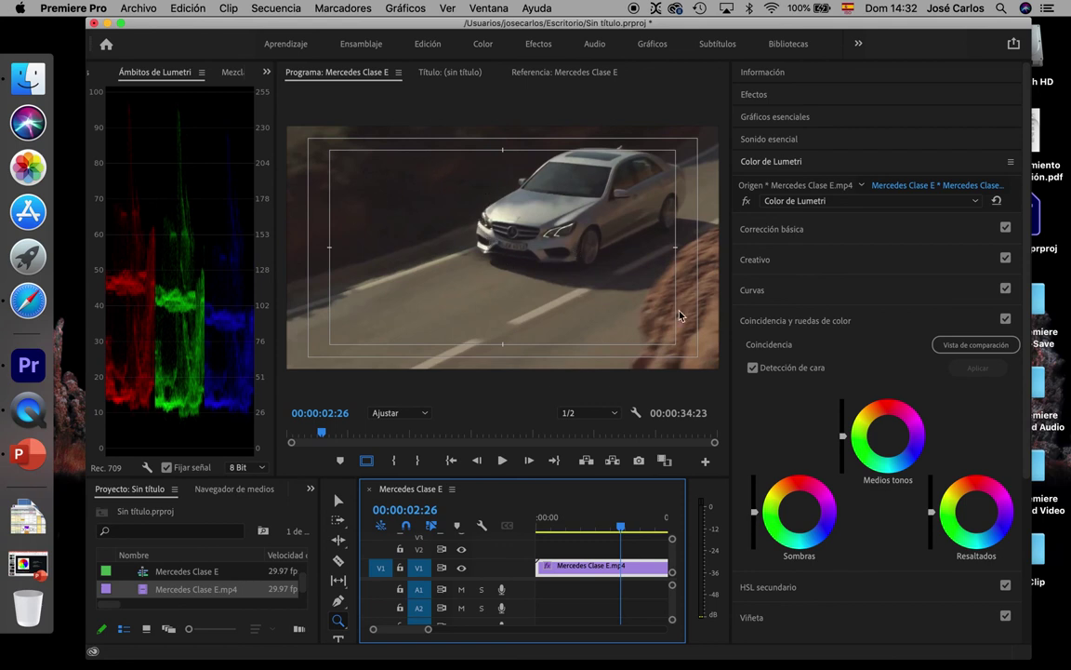
{"action": "left_click", "coordinate": [755, 511]}
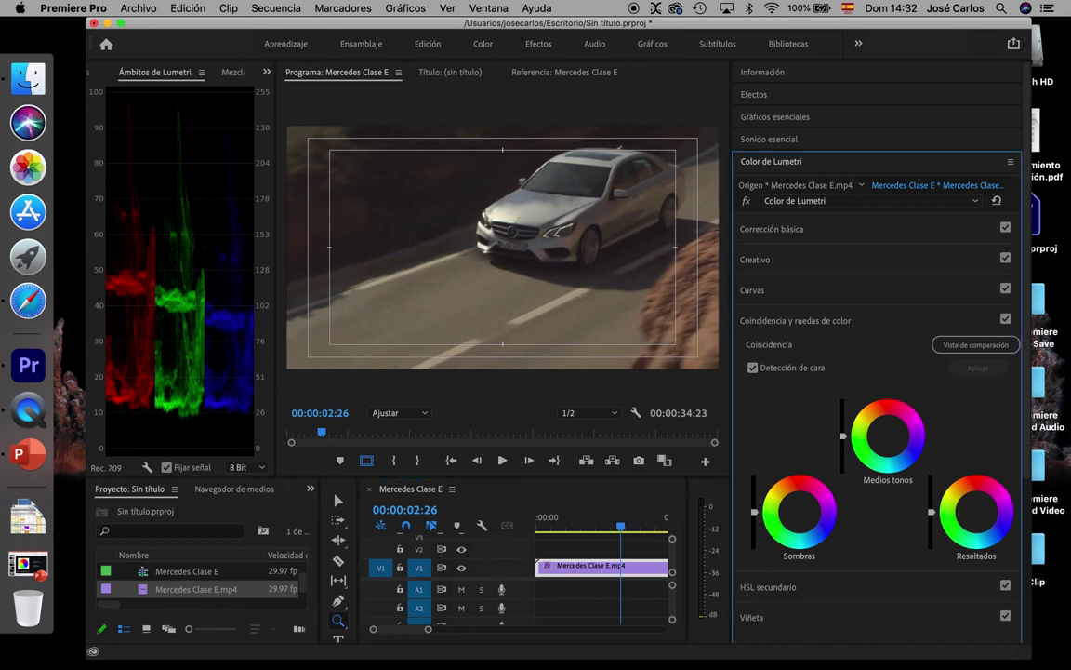
{"action": "left_click_drag", "start_coordinate": [755, 511], "coordinate": [754, 519]}
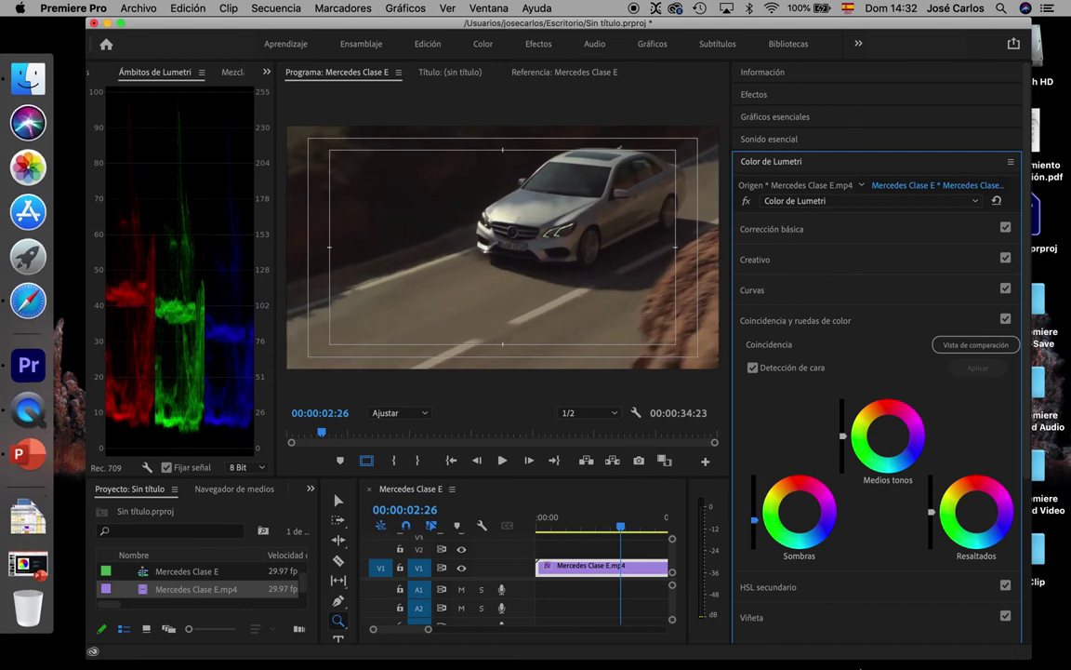
{"action": "left_click_drag", "start_coordinate": [754, 520], "coordinate": [754, 480]}
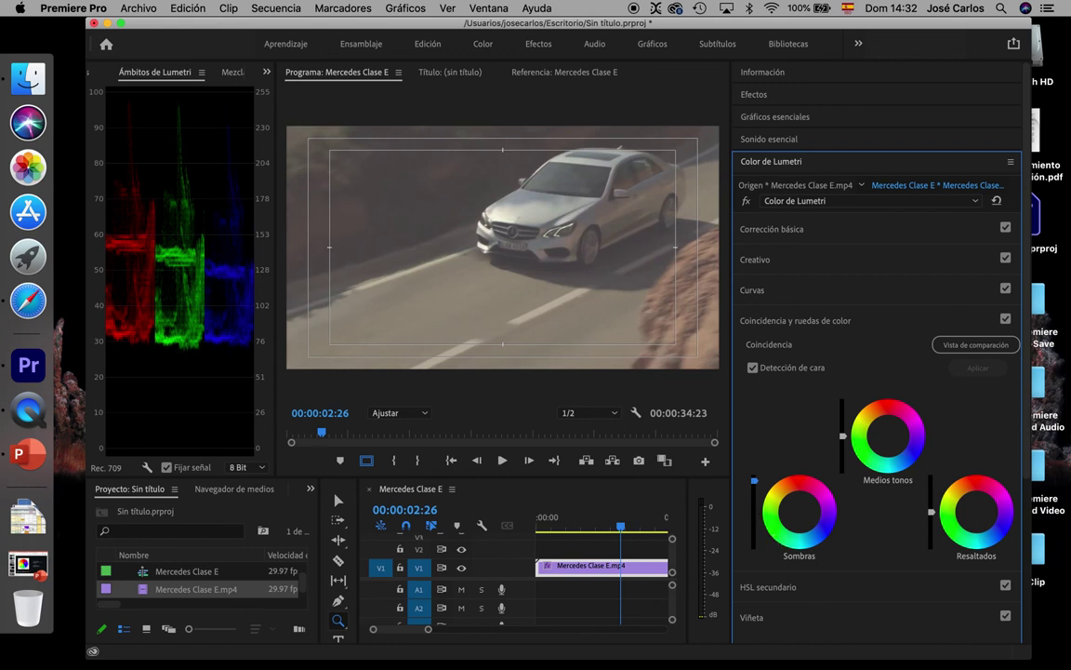
{"action": "left_click_drag", "start_coordinate": [754, 481], "coordinate": [754, 514]}
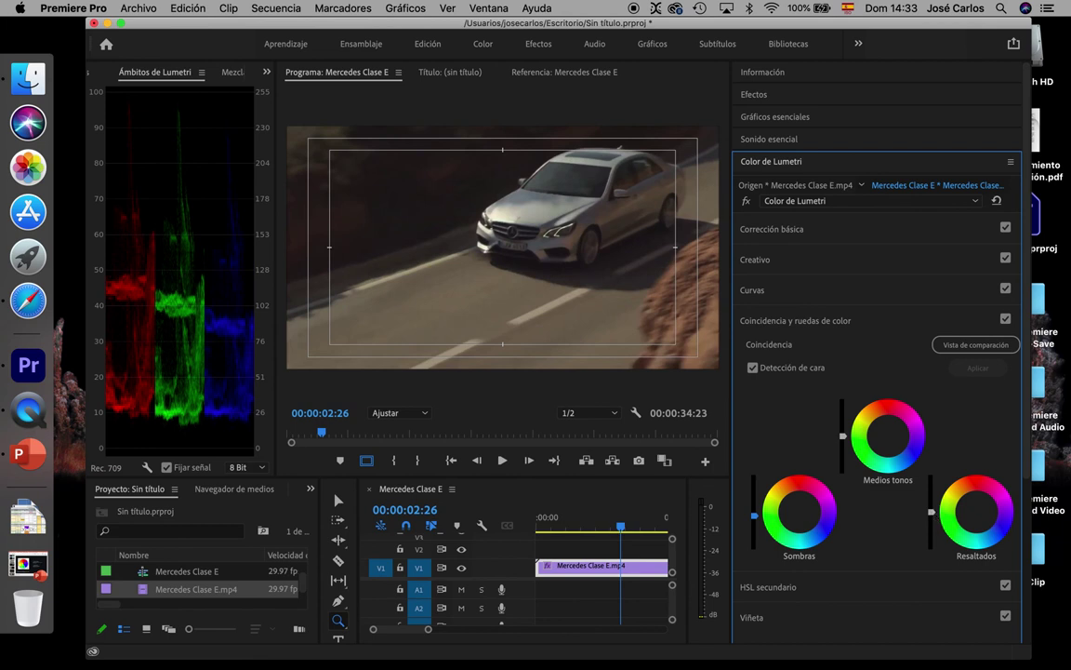
{"action": "left_click_drag", "start_coordinate": [931, 510], "coordinate": [931, 474]}
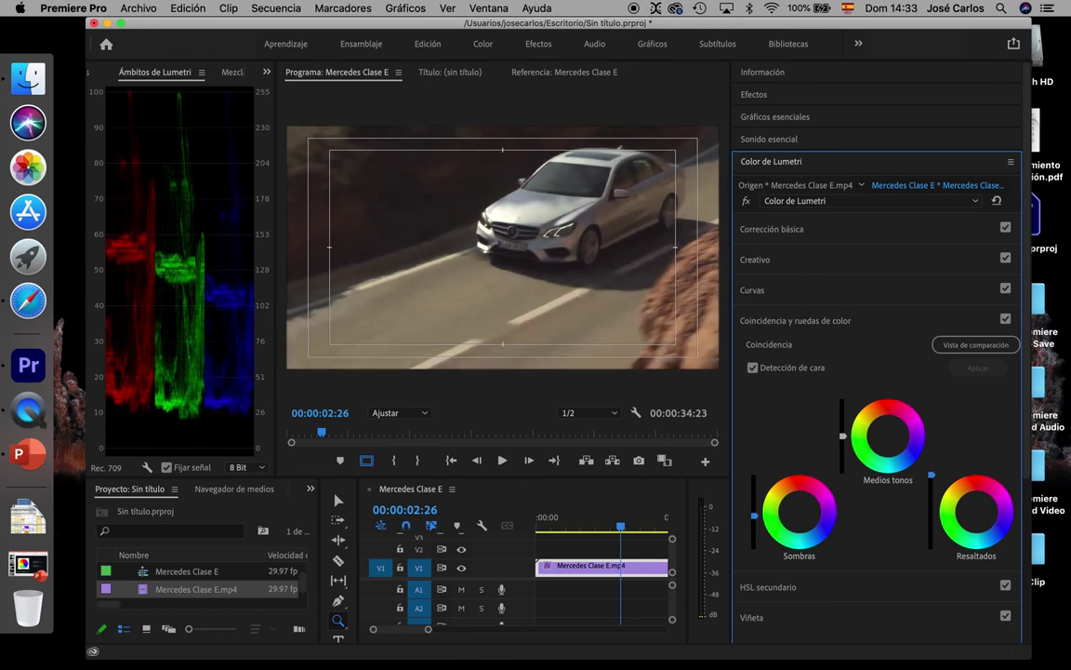
{"action": "left_click_drag", "start_coordinate": [931, 474], "coordinate": [931, 515]}
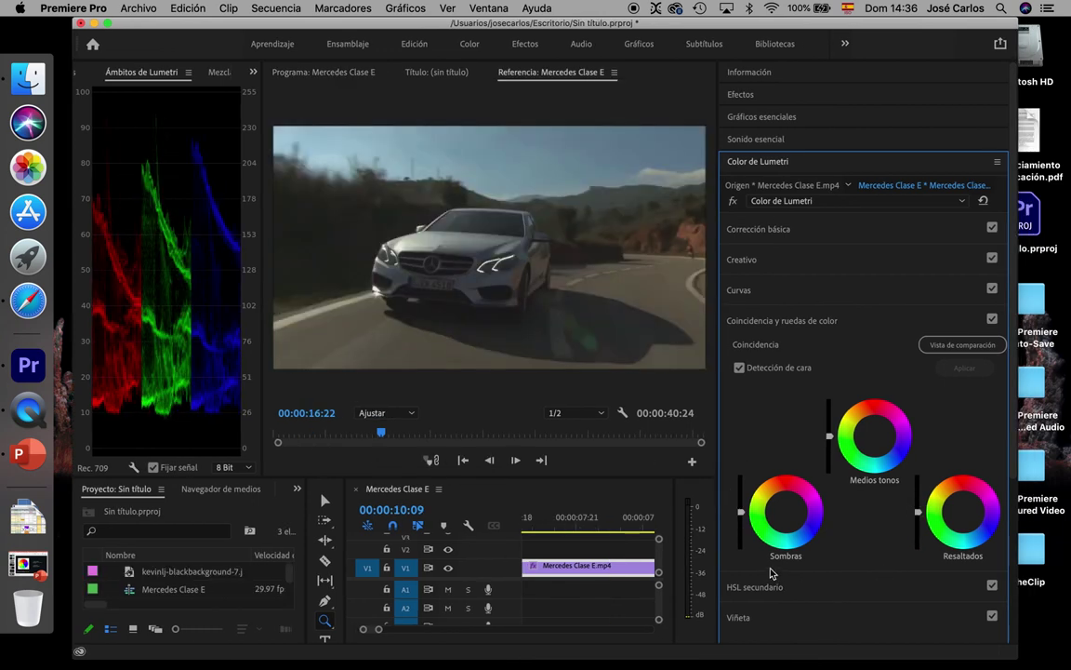
Tint the shadows toward blue with the Sombras colour wheel, and reset the wheel to neutral.
{"action": "left_click", "coordinate": [785, 515]}
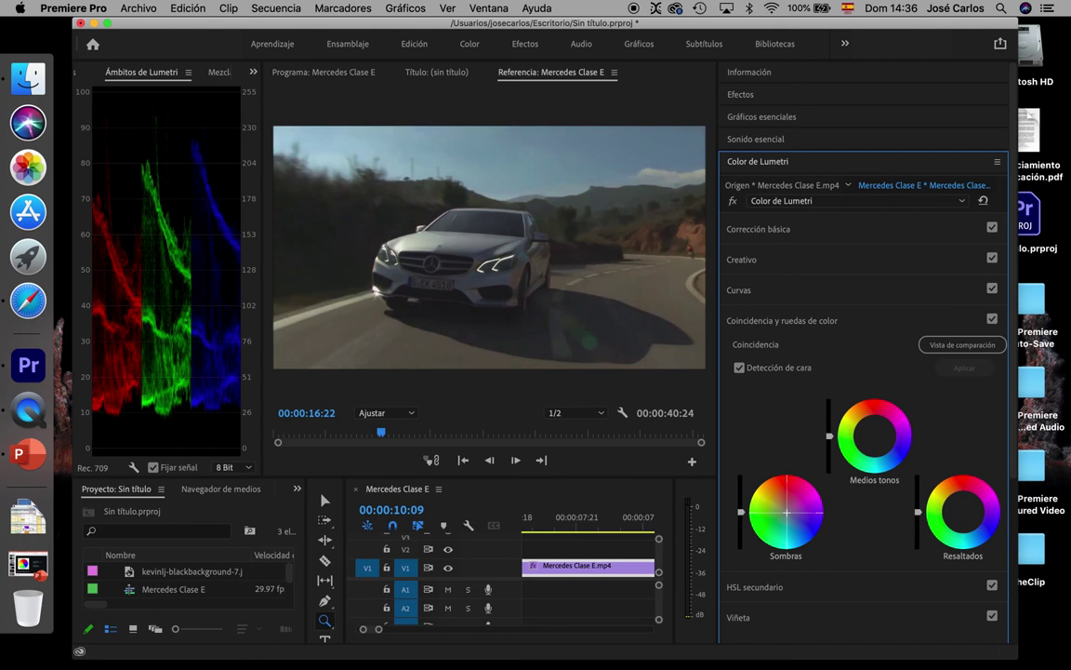
{"action": "left_click_drag", "start_coordinate": [788, 511], "coordinate": [800, 524]}
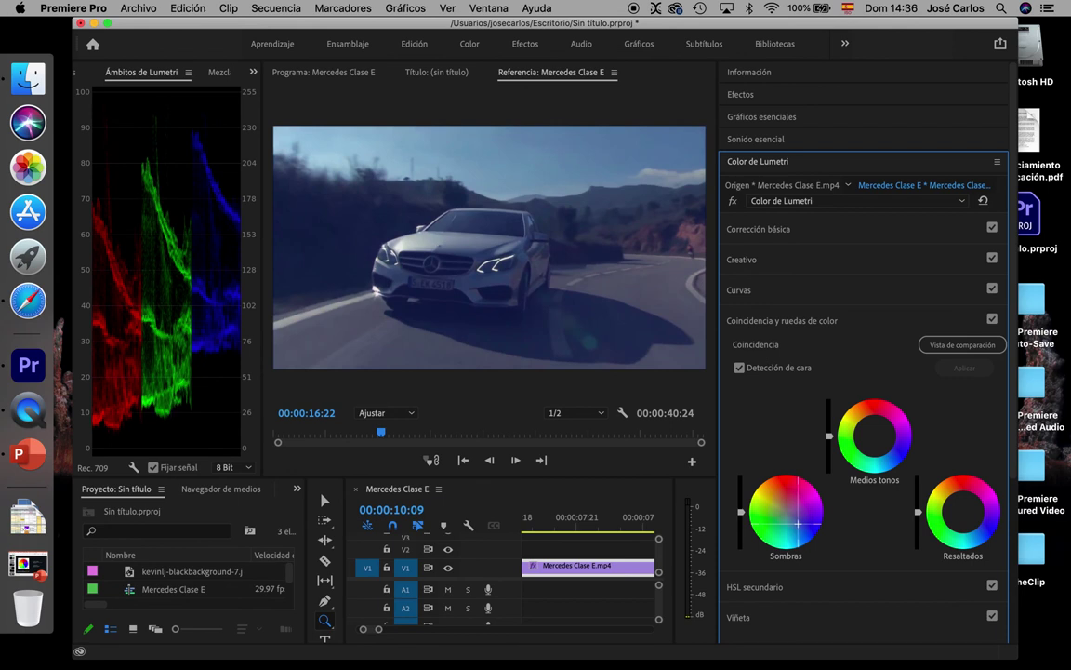
{"action": "double_click", "coordinate": [800, 524]}
{"action": "mouse_move", "coordinate": [787, 514]}
{"action": "left_mouse_down"}
{"action": "mouse_move", "coordinate": [773, 508]}
{"action": "mouse_move", "coordinate": [787, 493]}
{"action": "mouse_move", "coordinate": [788, 516]}
{"action": "left_mouse_up"}
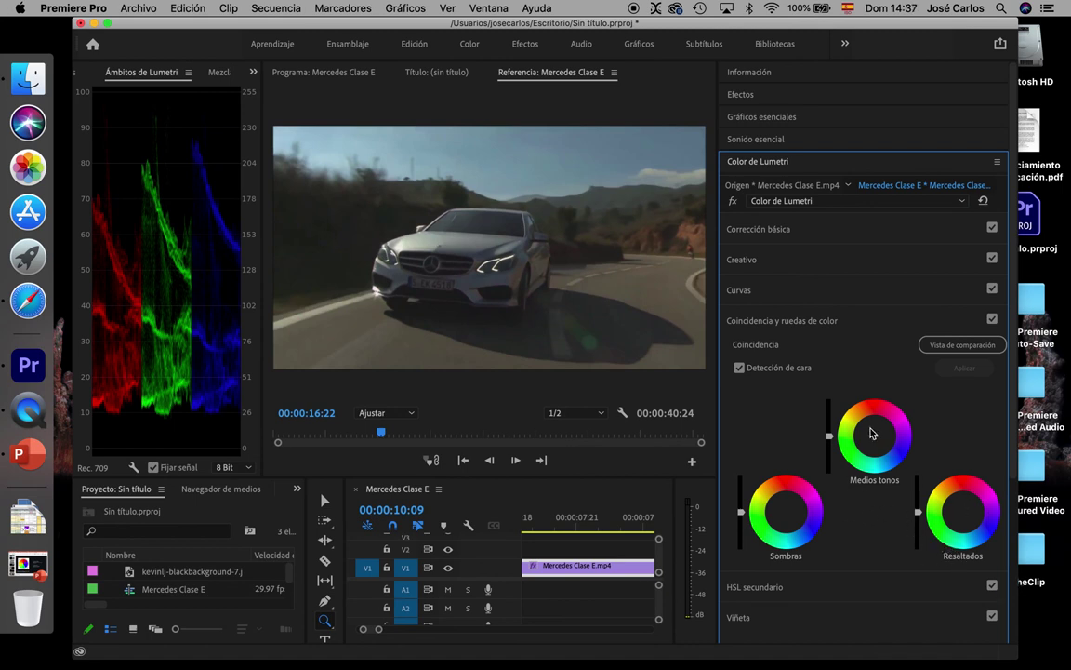
Apply the Creativo look Kodak 5205 Fuji 3510 (by Adobe) to the clip, and replace it with another preset look.
{"action": "left_click", "coordinate": [765, 322]}
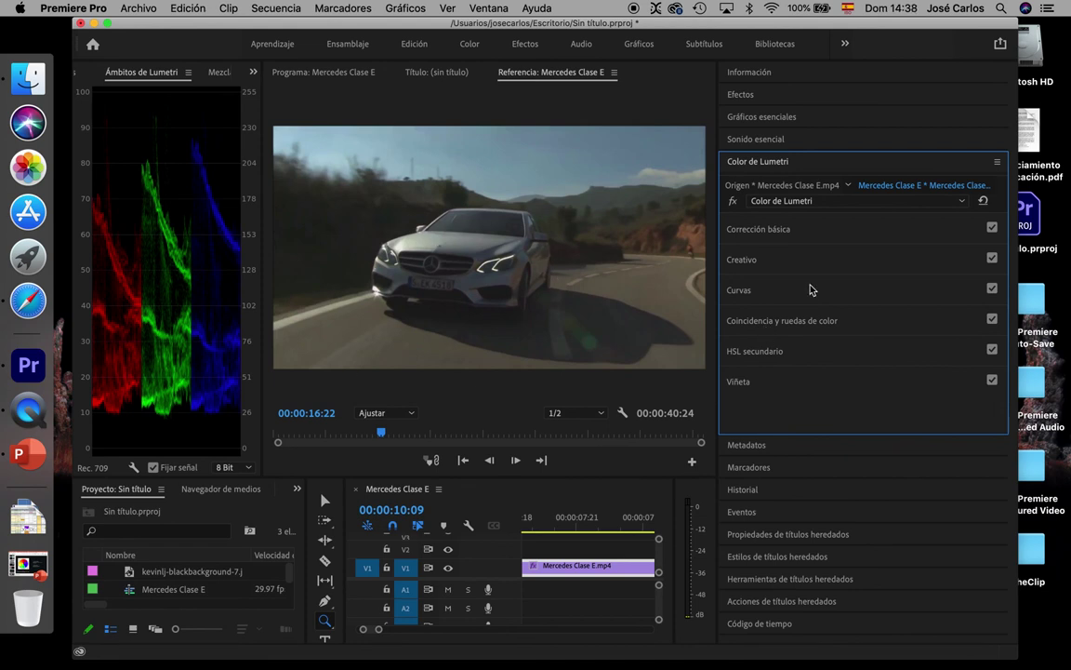
{"action": "left_click", "coordinate": [753, 263]}
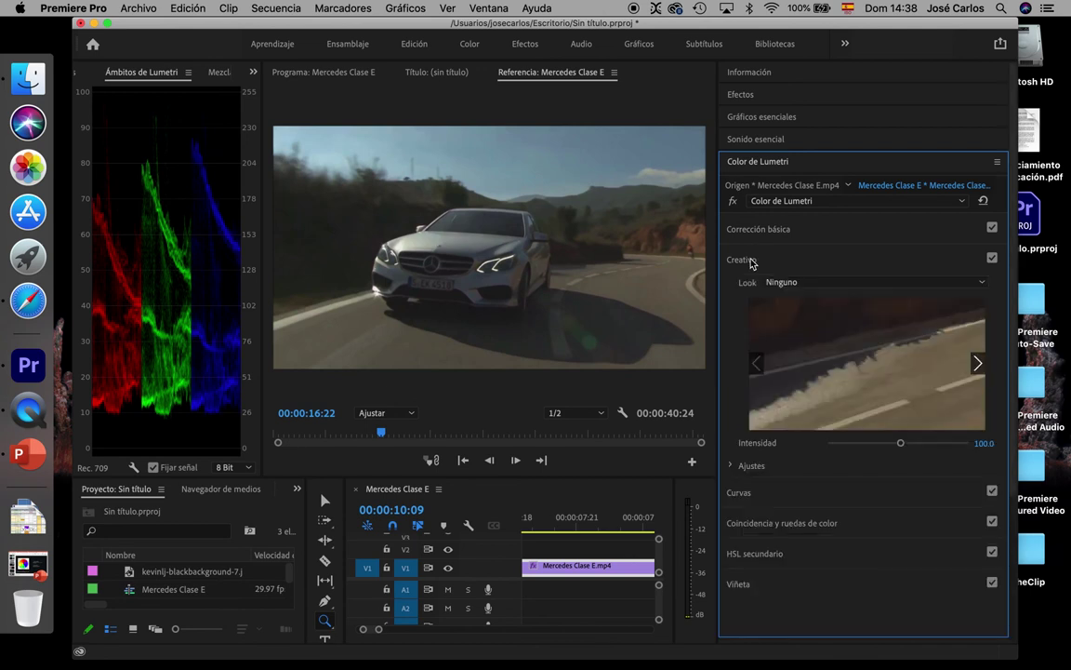
{"action": "left_click", "coordinate": [796, 284]}
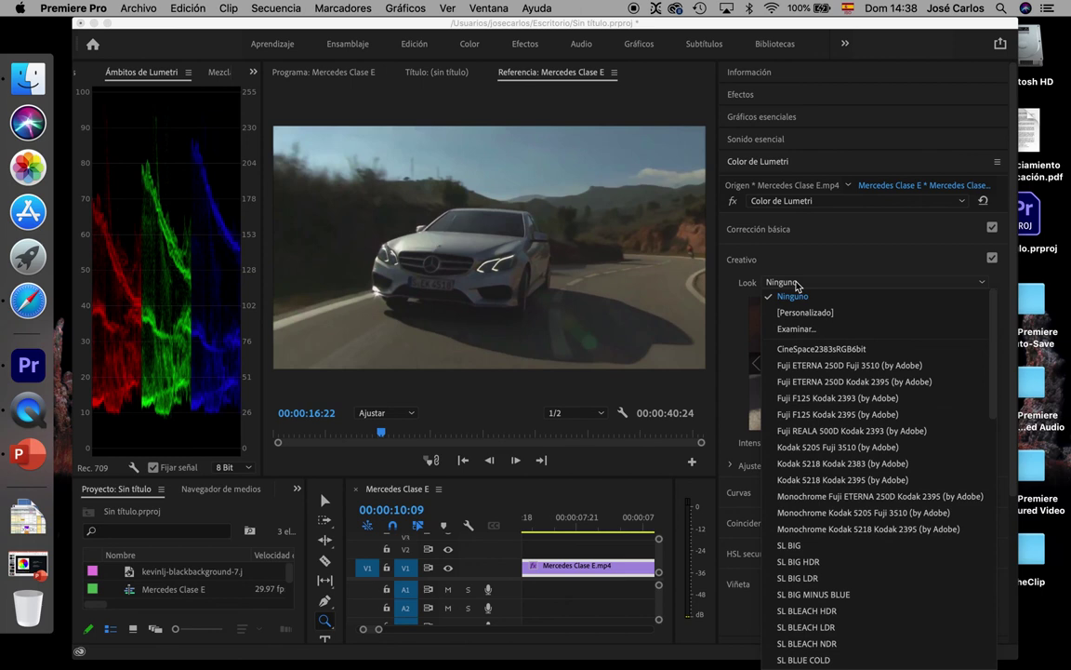
{"action": "left_click", "coordinate": [837, 448]}
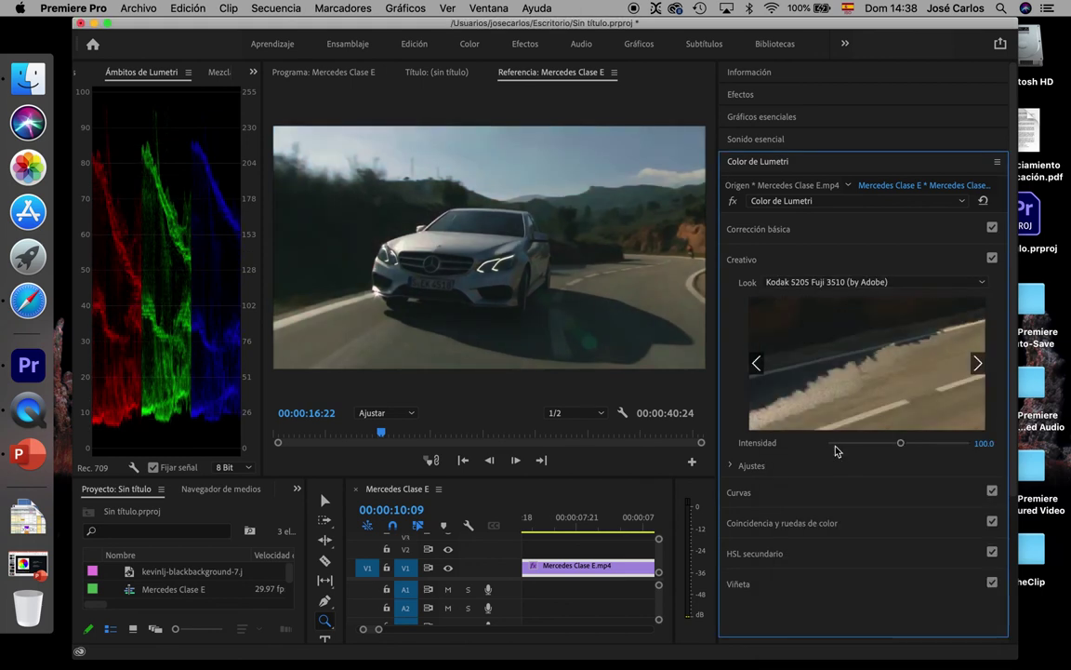
{"action": "left_click", "coordinate": [830, 282]}
{"action": "left_click", "coordinate": [806, 574]}
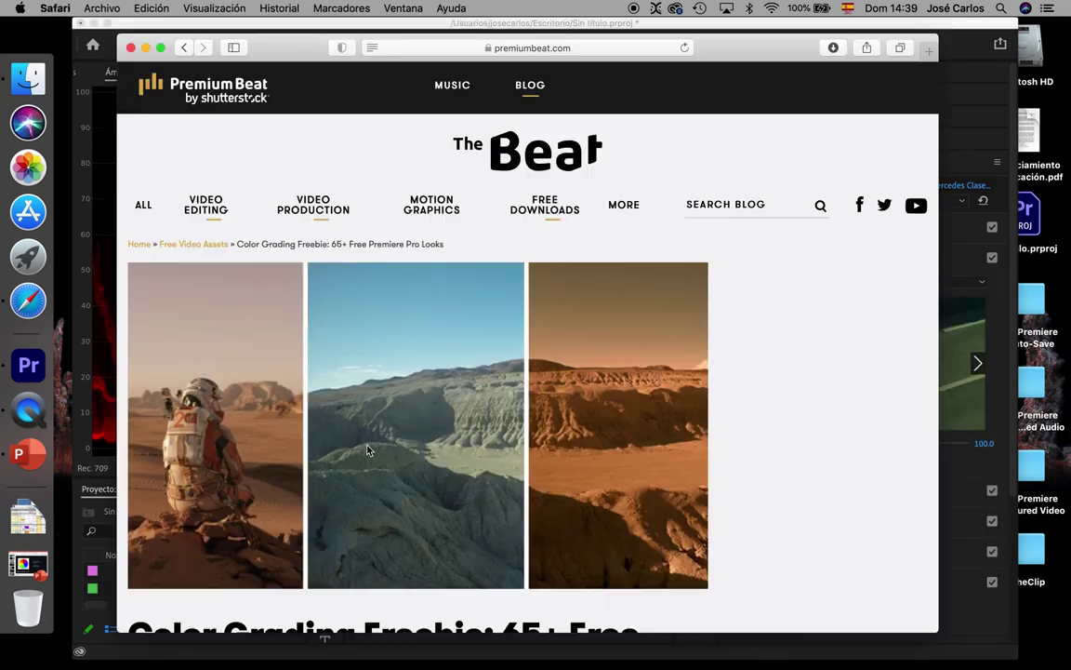
In Safari, skim the PremiumBeat article on 65+ free Premiere Pro looks, including the Hollywood Looks video and installation instructions.
{"action": "scroll", "coordinate": [367, 481], "scroll_direction": "down", "scroll_amount": 3}
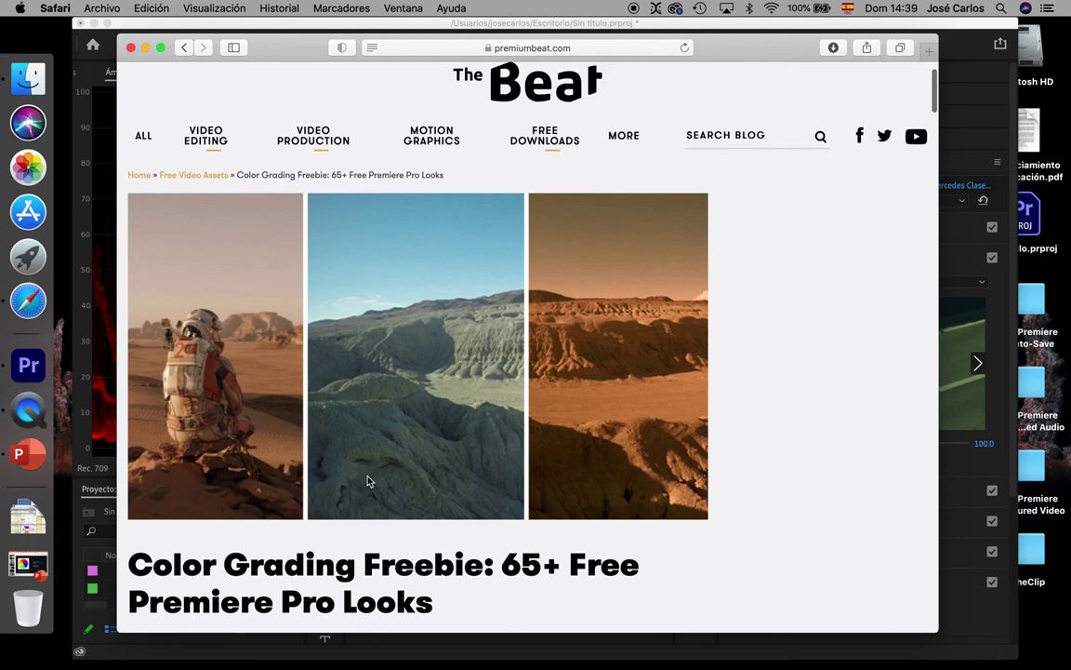
{"action": "scroll", "coordinate": [367, 480], "scroll_direction": "up", "scroll_amount": 2}
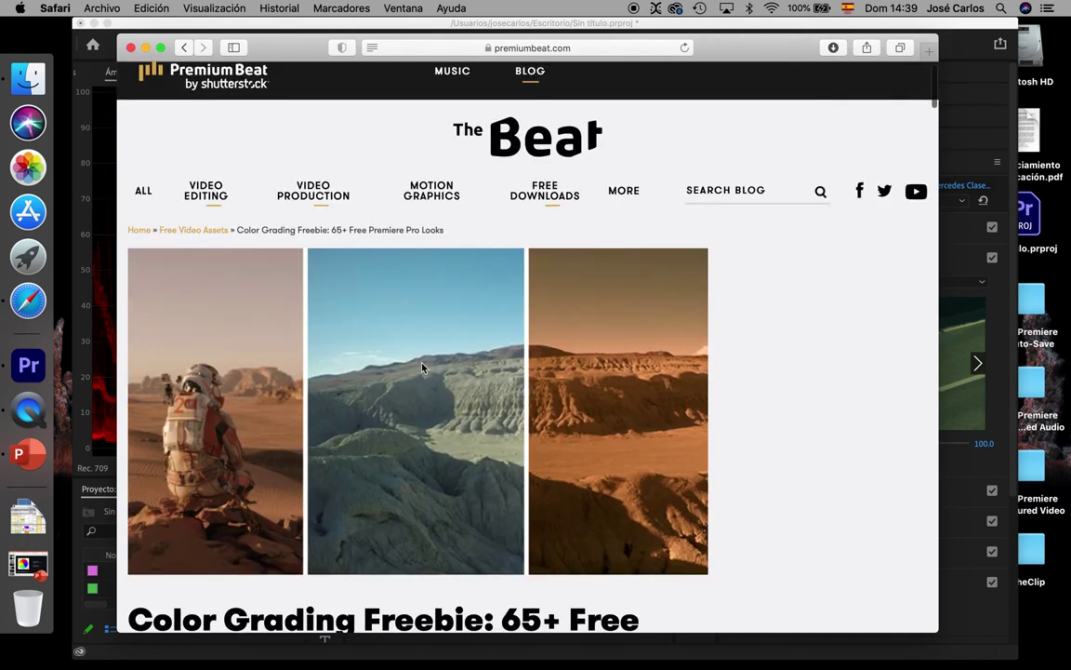
{"action": "scroll", "coordinate": [423, 366], "scroll_direction": "down", "scroll_amount": 10}
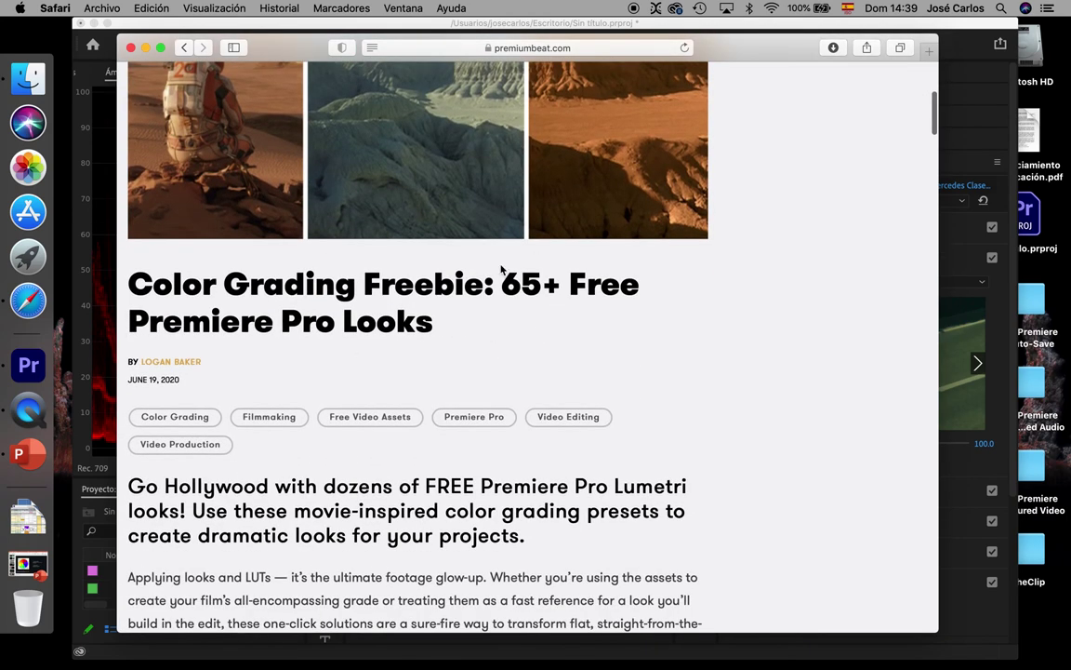
{"action": "scroll", "coordinate": [369, 340], "scroll_direction": "down", "scroll_amount": 10}
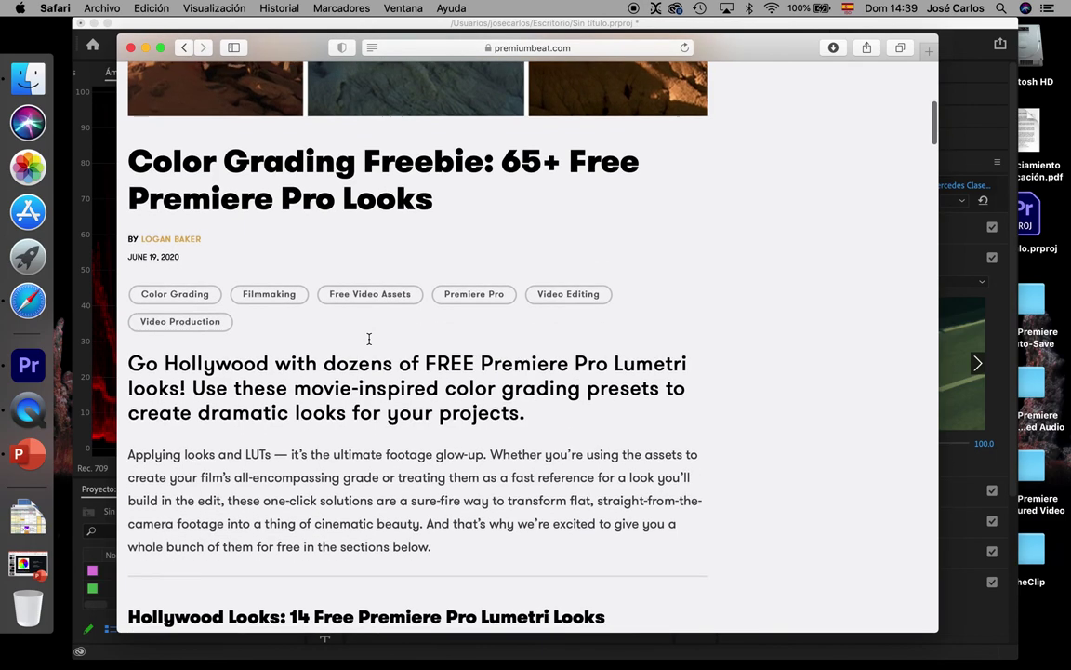
{"action": "scroll", "coordinate": [369, 343], "scroll_direction": "down", "scroll_amount": 6}
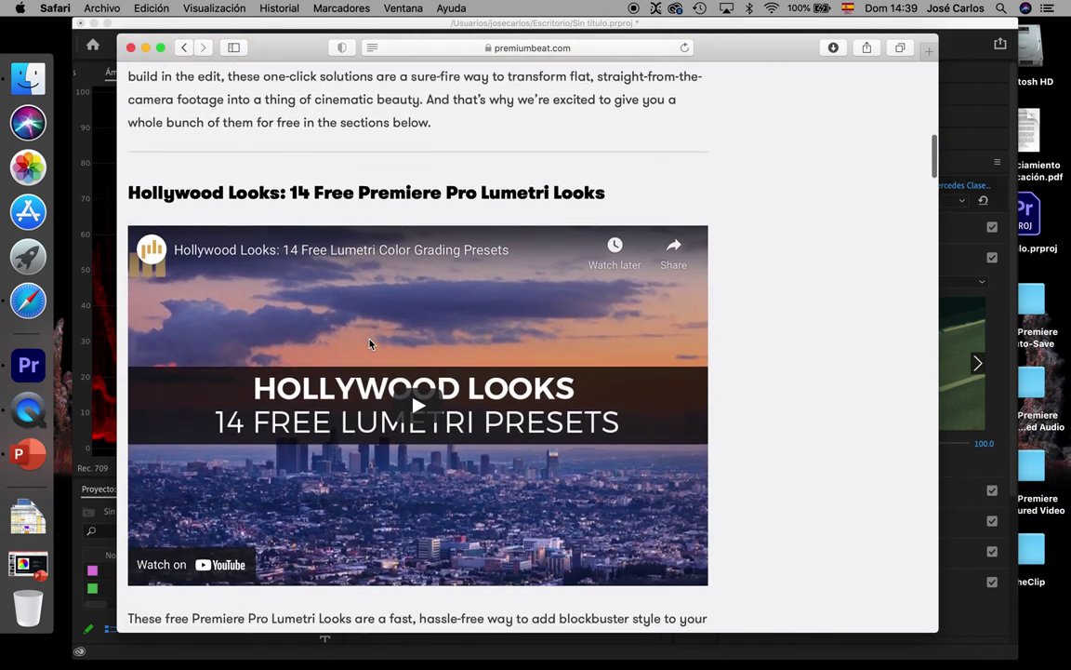
{"action": "scroll", "coordinate": [372, 335], "scroll_direction": "down", "scroll_amount": 20}
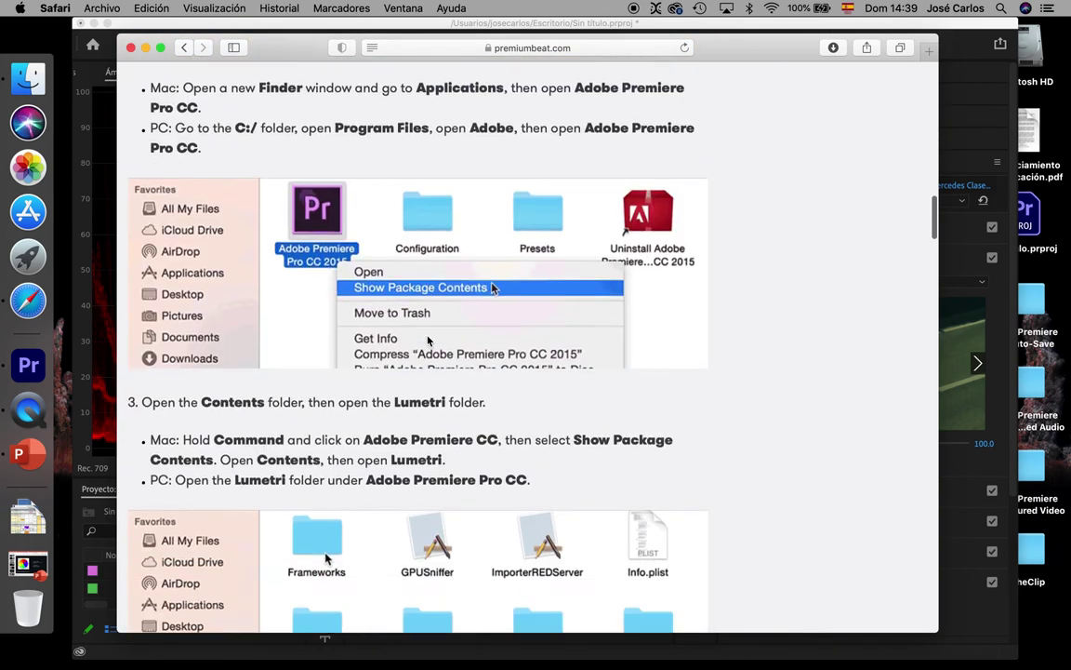
{"action": "scroll", "coordinate": [400, 335], "scroll_direction": "up", "scroll_amount": 11}
{"action": "scroll", "coordinate": [428, 342], "scroll_direction": "up", "scroll_amount": 12}
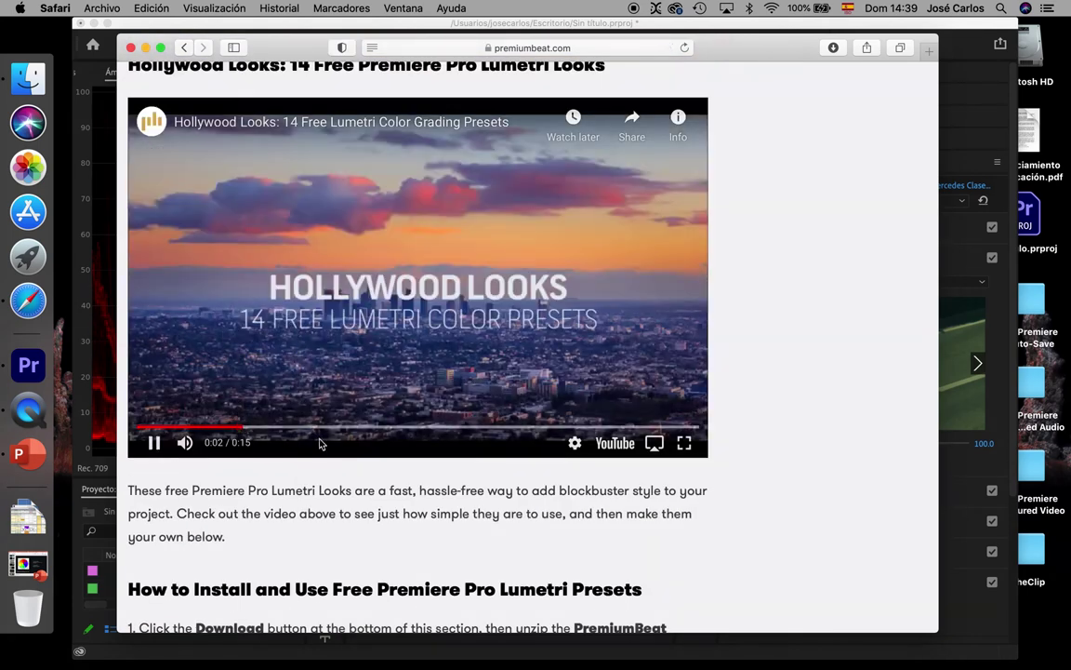